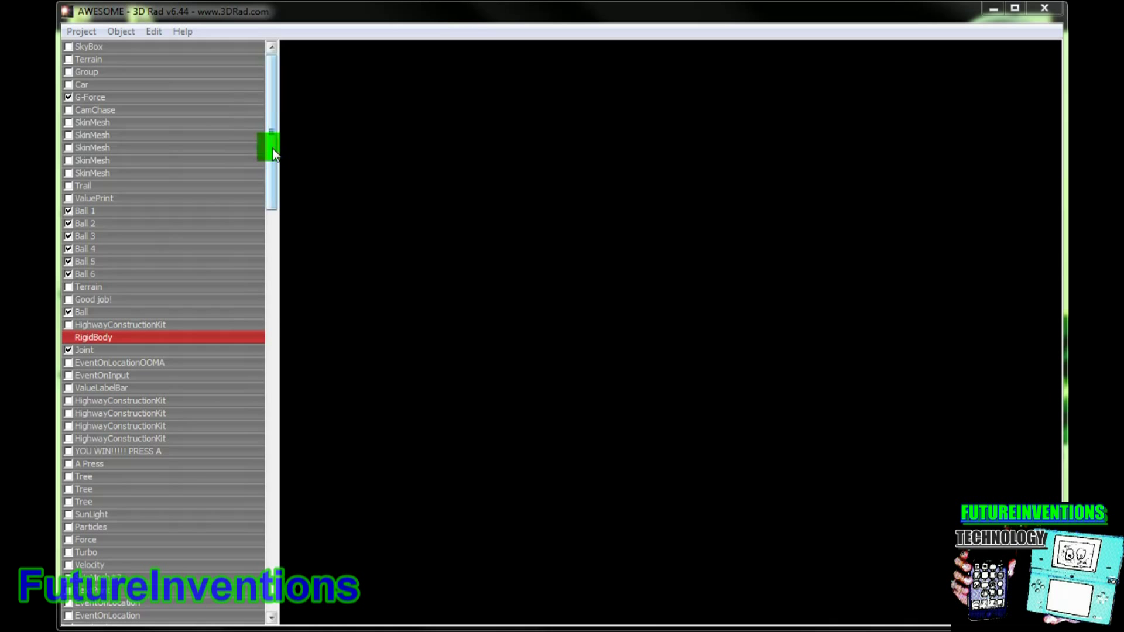
# Run the AWESOME sample project, drive the car around the terrain, and stop the simulation.
pyautogui.moveTo(274, 151); pyautogui.dragTo(271, 573)
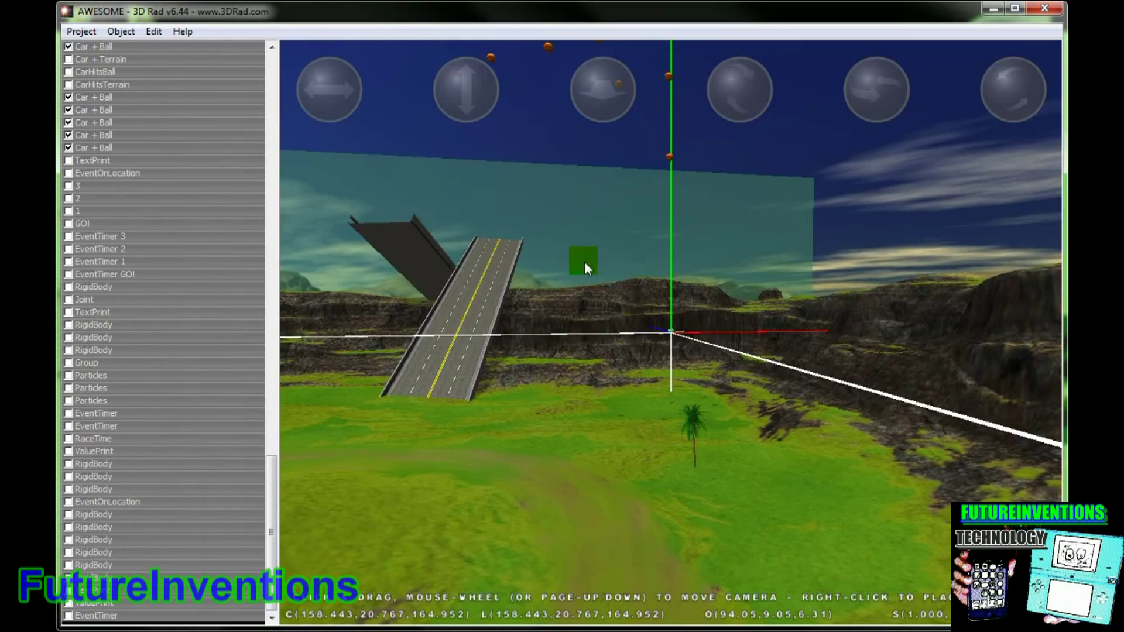
pyautogui.press('space')
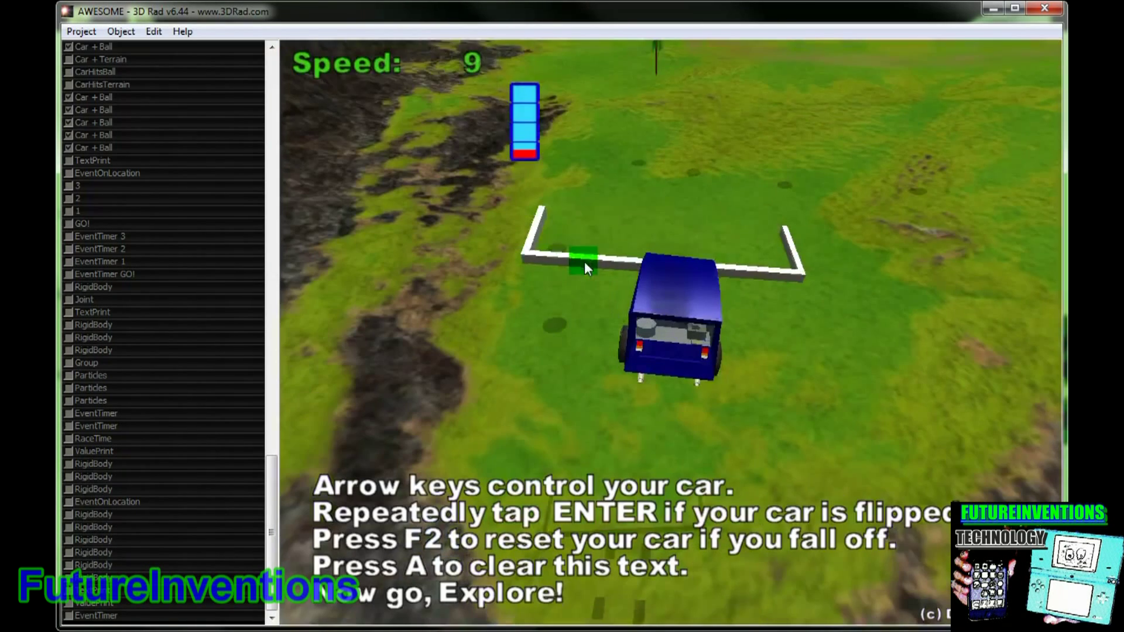
pyautogui.press('Up')
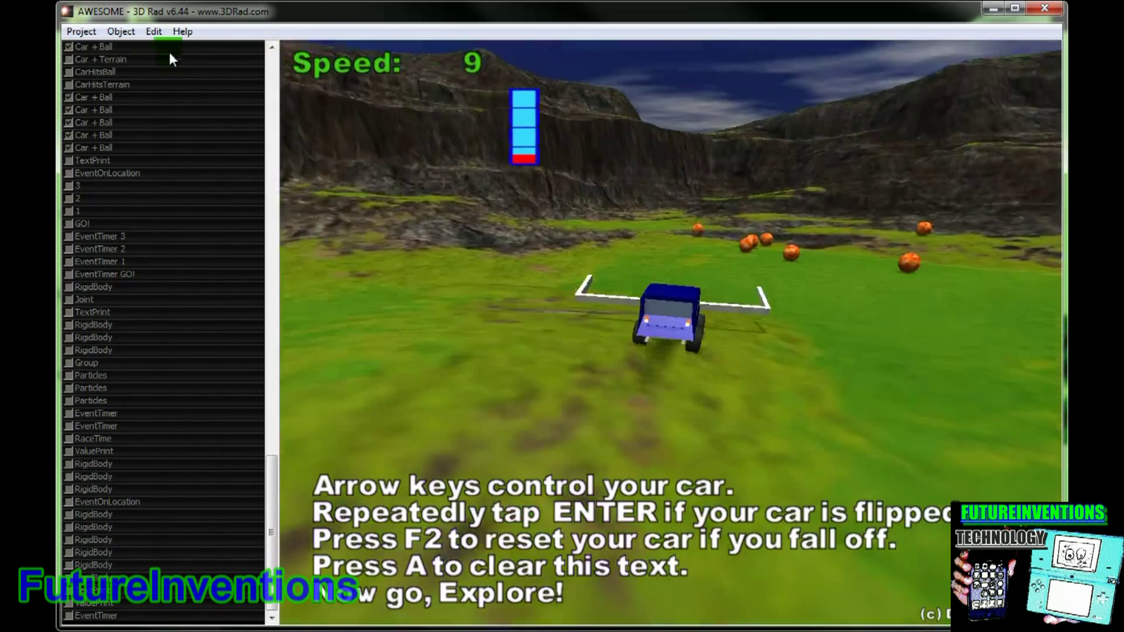
pyautogui.press('Escape')
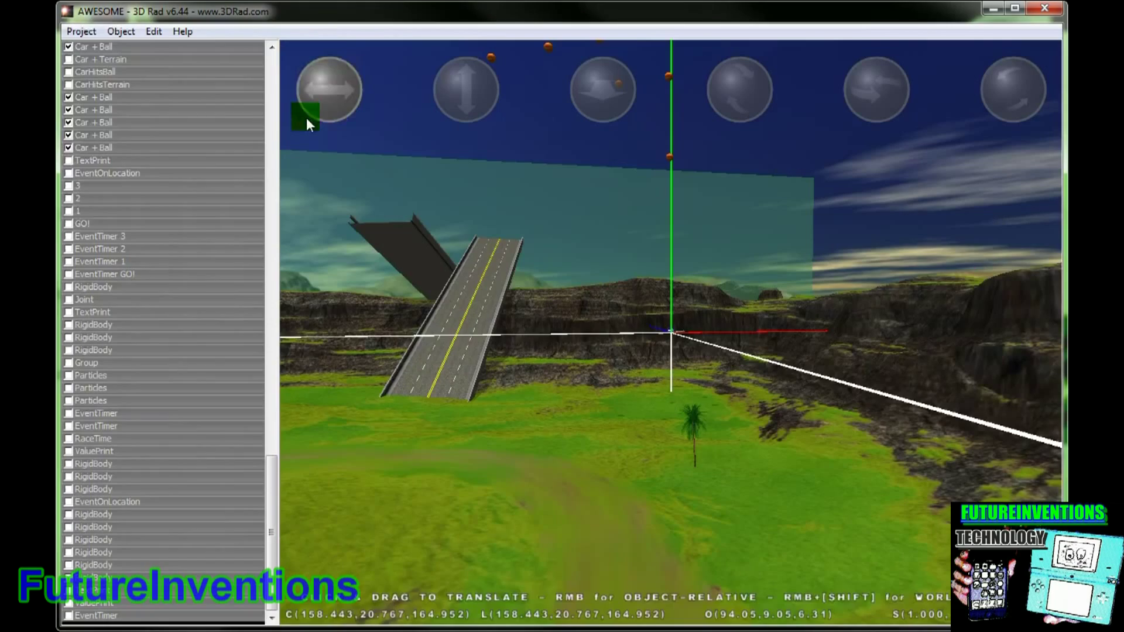
# Start a new project and add a SkyBox object to it.
pyautogui.click(100, 34)
pyautogui.click(90, 47)
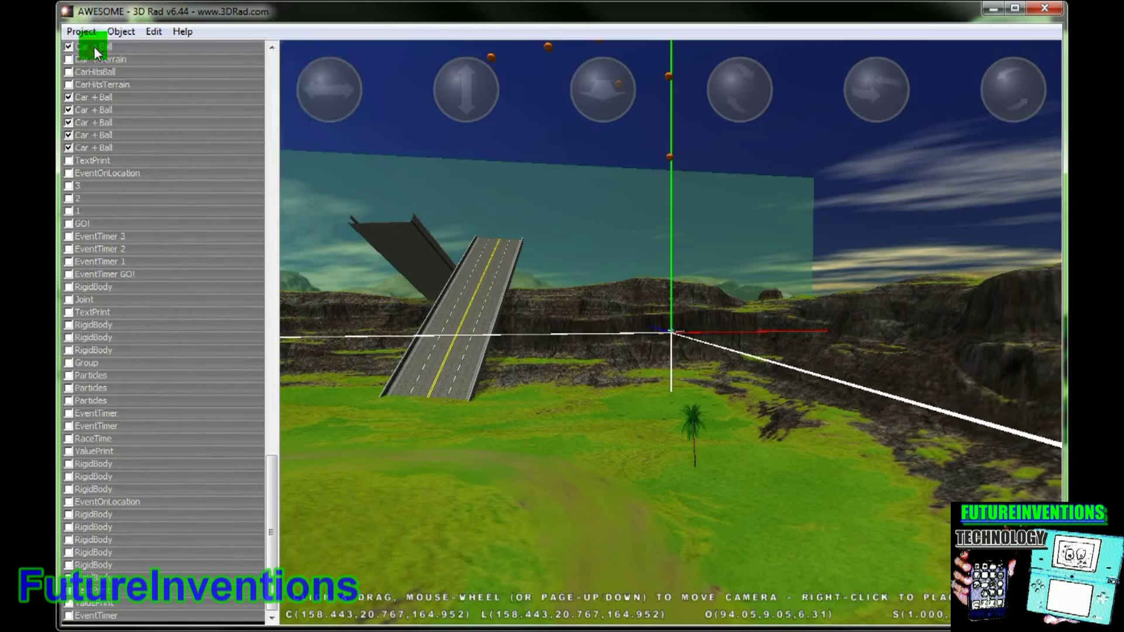
pyautogui.click(120, 31)
pyautogui.click(143, 48)
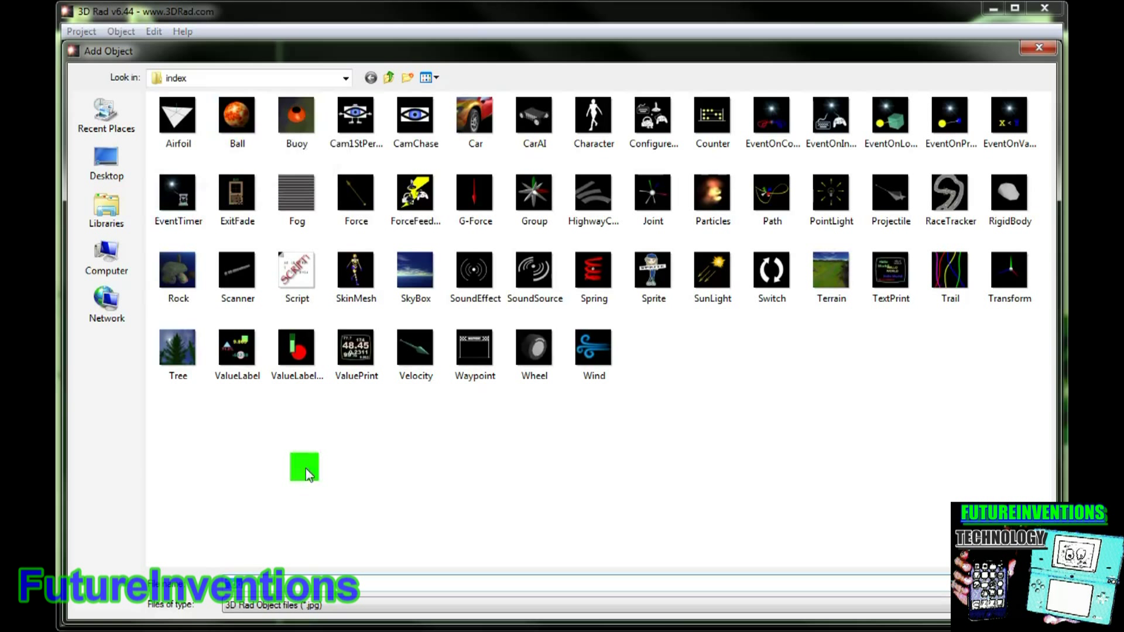
pyautogui.doubleClick(417, 282)
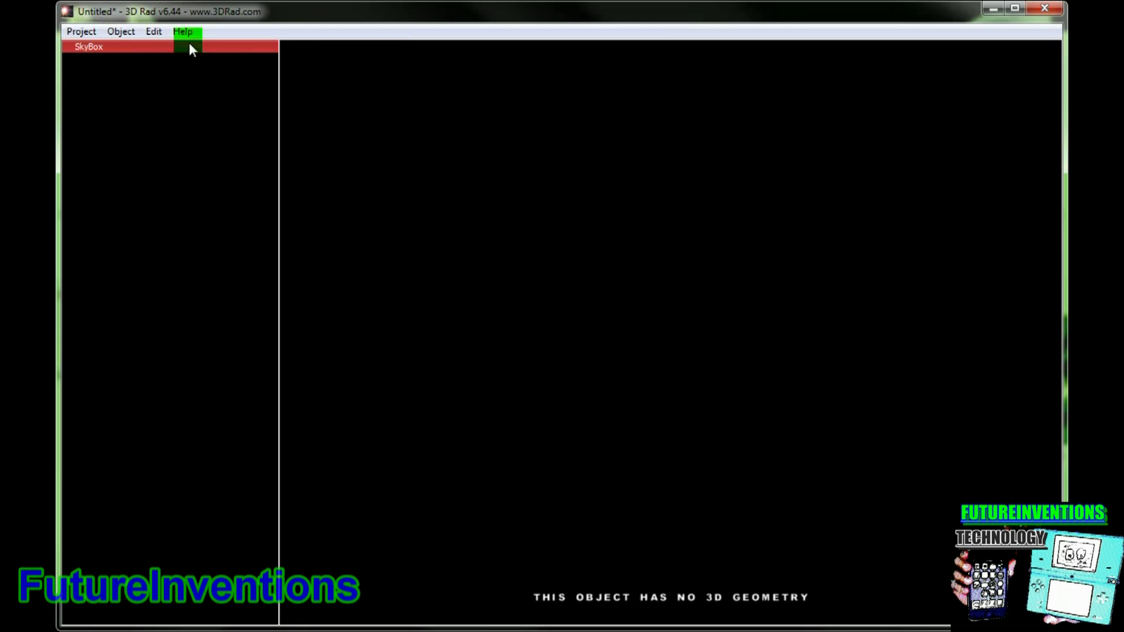
# Change the SkyBox object's sky to the EB_2 preset and accept its properties.
pyautogui.click(121, 31)
pyautogui.click(94, 68)
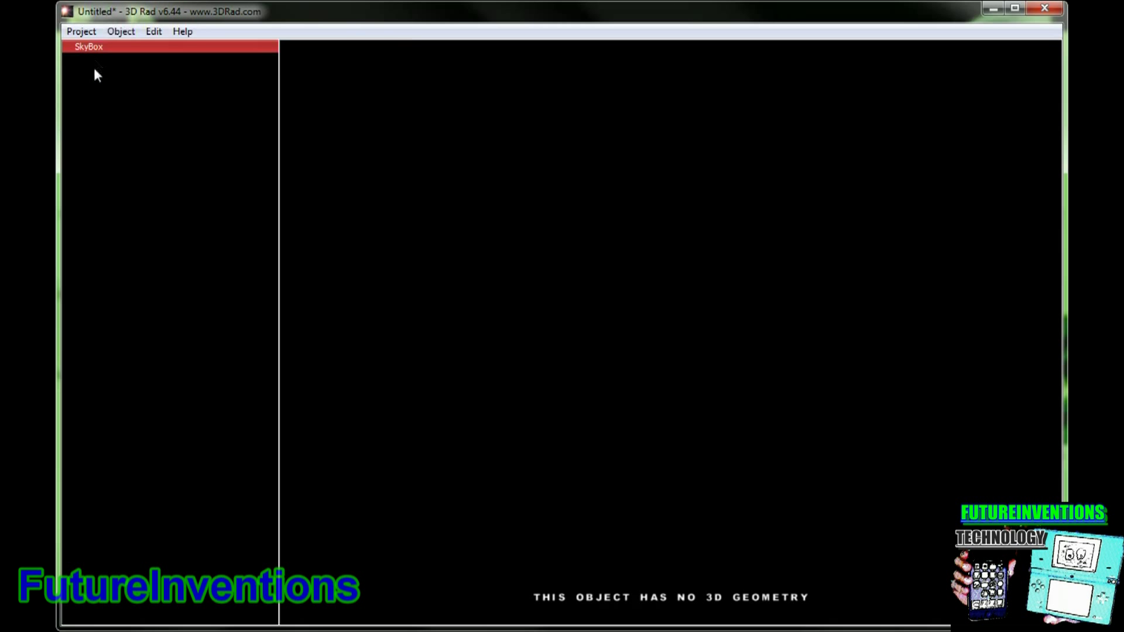
pyautogui.doubleClick(96, 50)
pyautogui.click(585, 229)
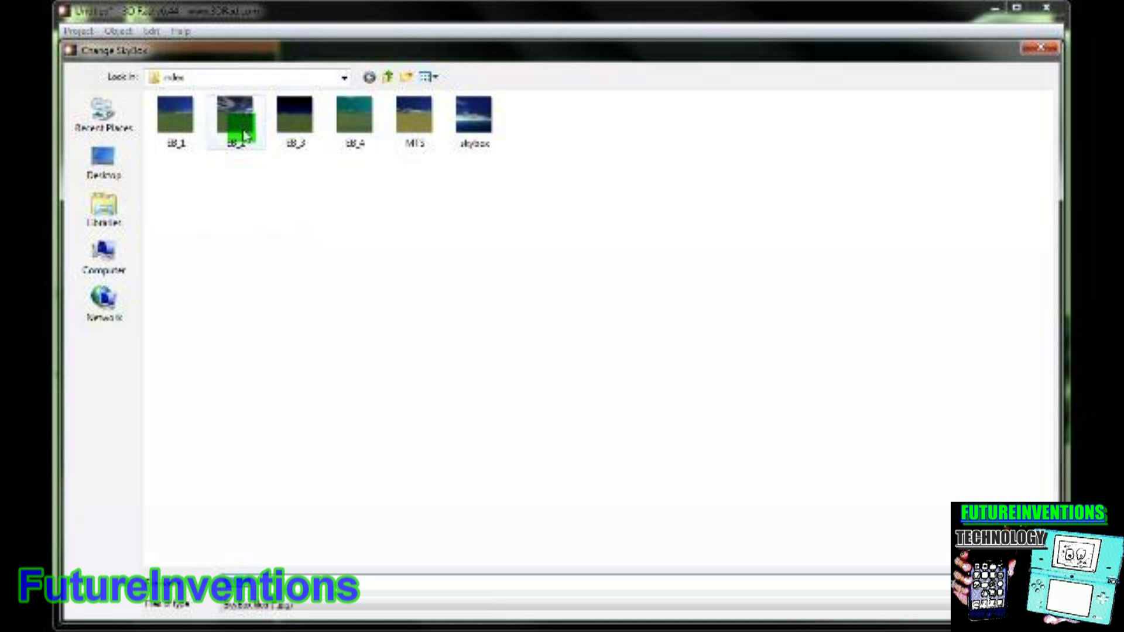
pyautogui.doubleClick(245, 133)
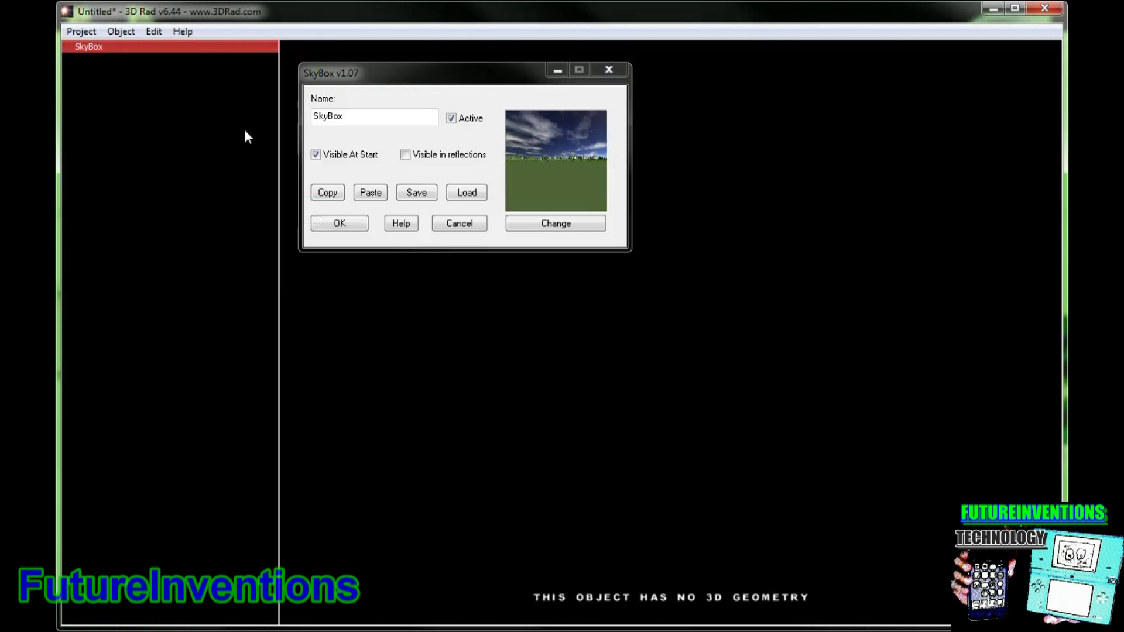
pyautogui.click(335, 222)
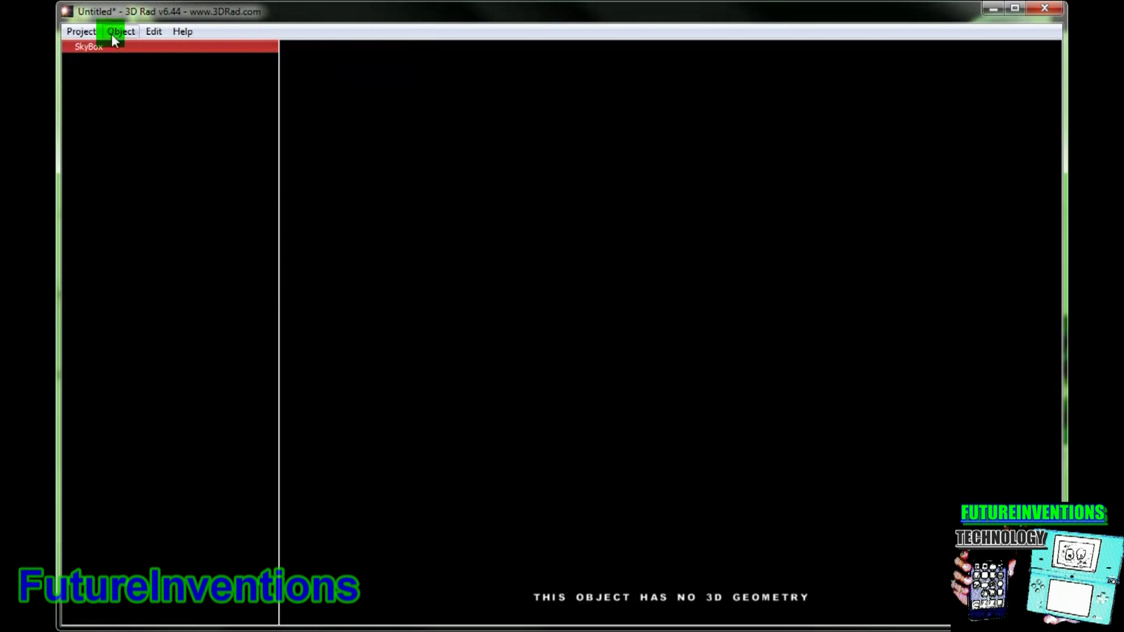
# Add a Terrain object to the project.
pyautogui.click(118, 33)
pyautogui.click(135, 50)
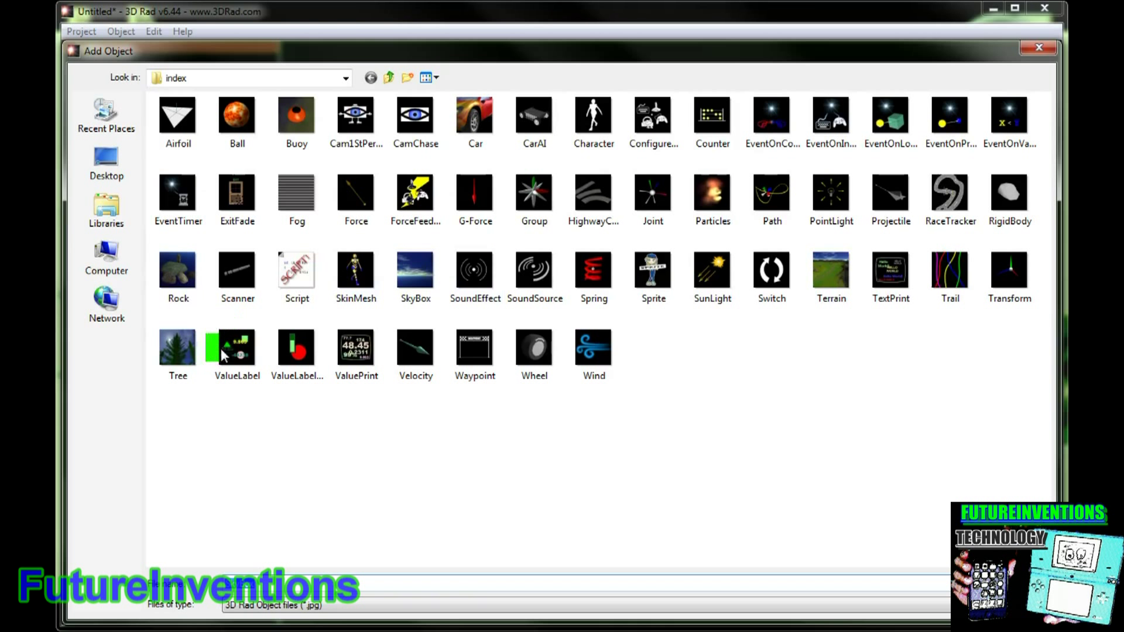
pyautogui.doubleClick(834, 276)
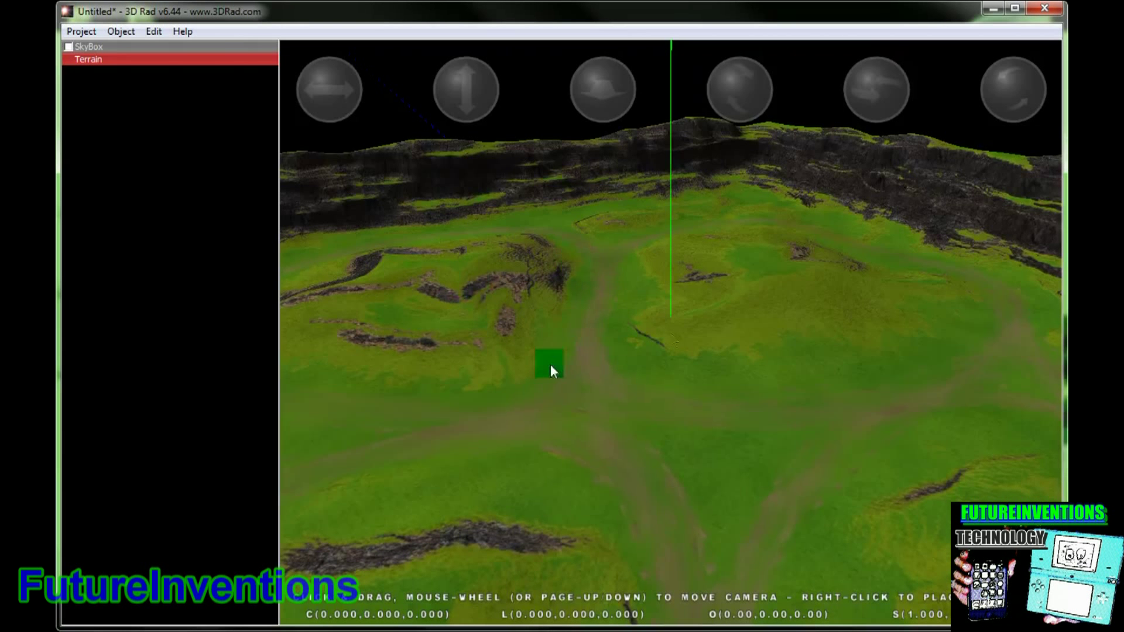
pyautogui.moveTo(646, 369); pyautogui.dragTo(548, 318)
pyautogui.scroll(-10, 648, 262)
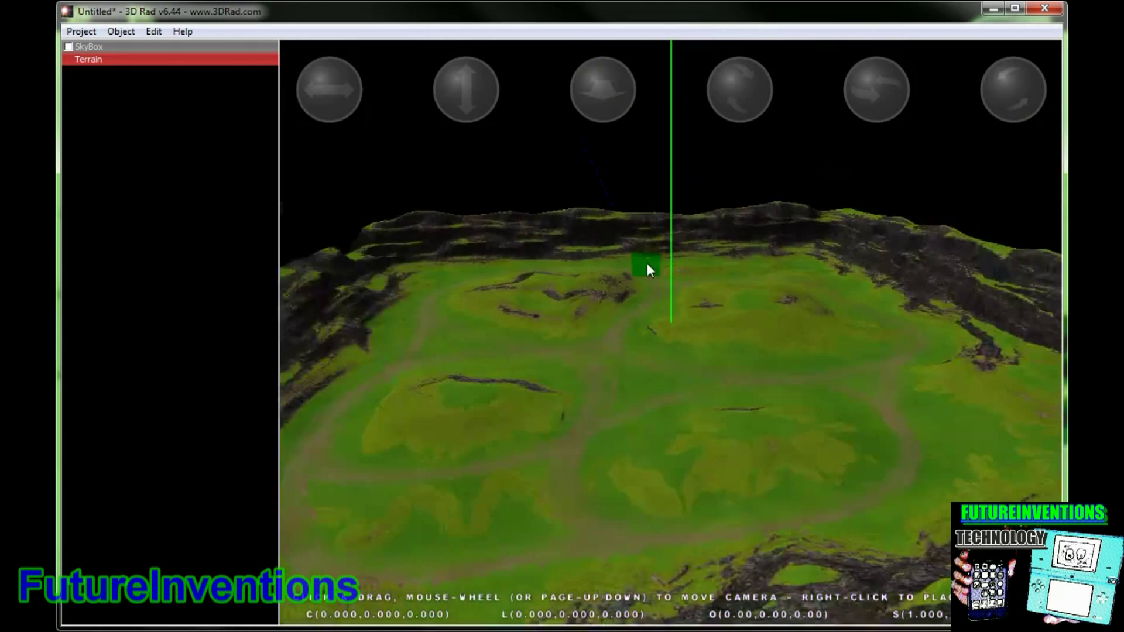
# Move the terrain to about (22.7, -103.1, -199.8) and rotate it on all three axes to about (-21.4, 15.4, 11.8).
pyautogui.moveTo(351, 105)
pyautogui.mouseDown()
pyautogui.moveTo(669, 332)
pyautogui.moveTo(476, 301)
pyautogui.moveTo(735, 315)
pyautogui.moveTo(354, 106)
pyautogui.mouseUp()
pyautogui.moveTo(466, 89); pyautogui.dragTo(643, 537)
pyautogui.moveTo(634, 111); pyautogui.dragTo(678, 46)
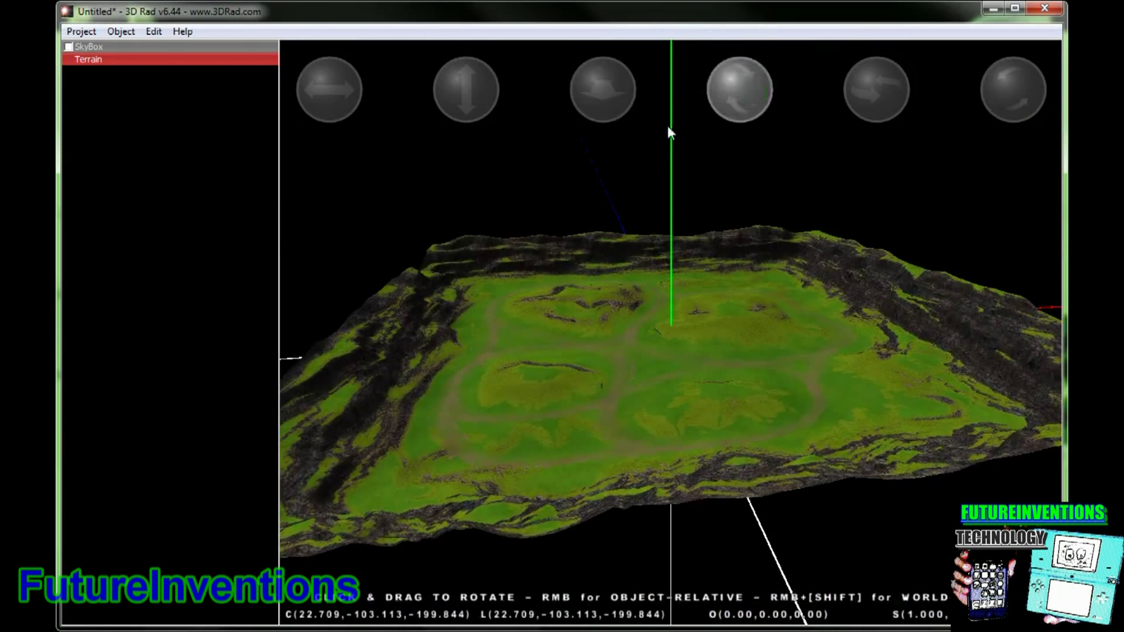
pyautogui.moveTo(671, 335); pyautogui.dragTo(608, 364)
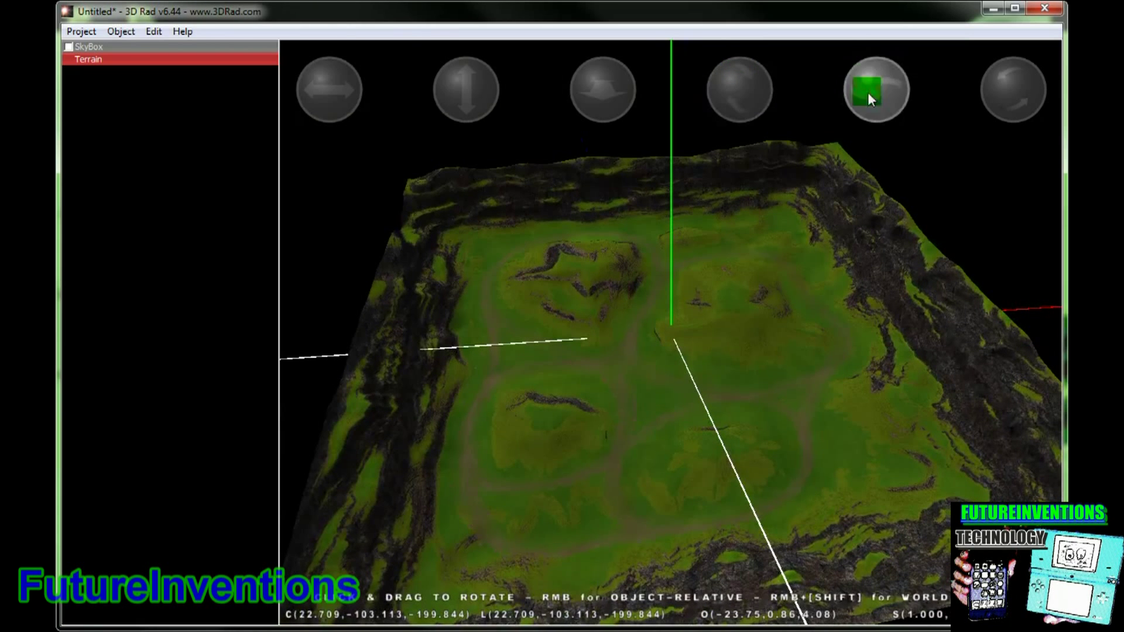
pyautogui.moveTo(871, 94); pyautogui.dragTo(695, 315)
pyautogui.moveTo(1014, 90)
pyautogui.mouseDown()
pyautogui.moveTo(670, 318)
pyautogui.moveTo(671, 295)
pyautogui.moveTo(1003, 89)
pyautogui.mouseUp()
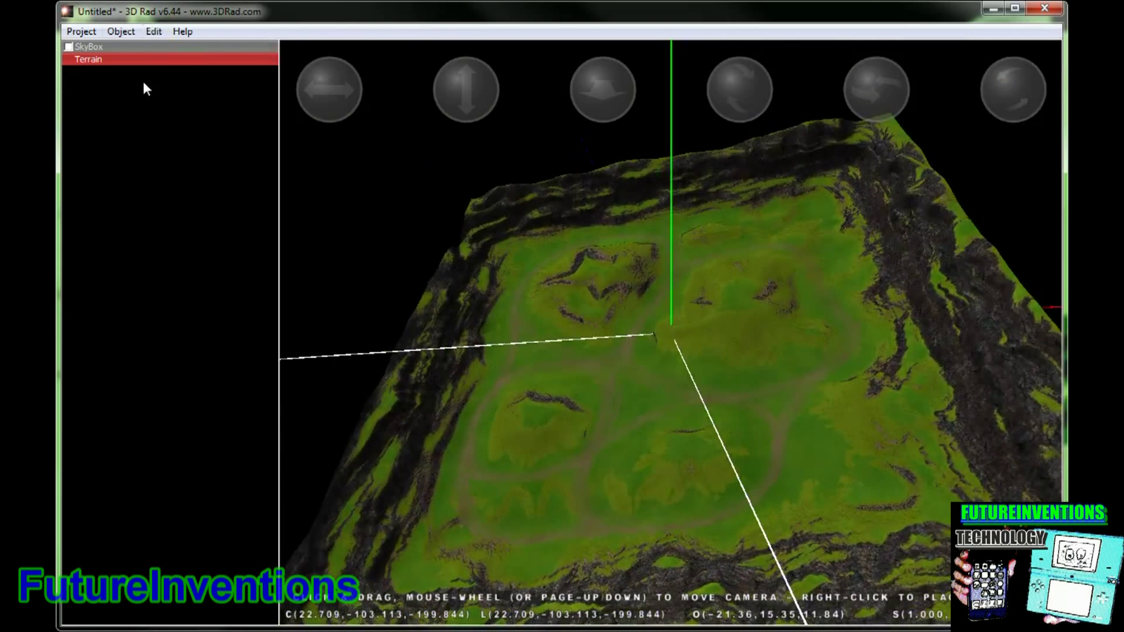
# Add a Ball object to the project.
pyautogui.click(121, 31)
pyautogui.click(173, 51)
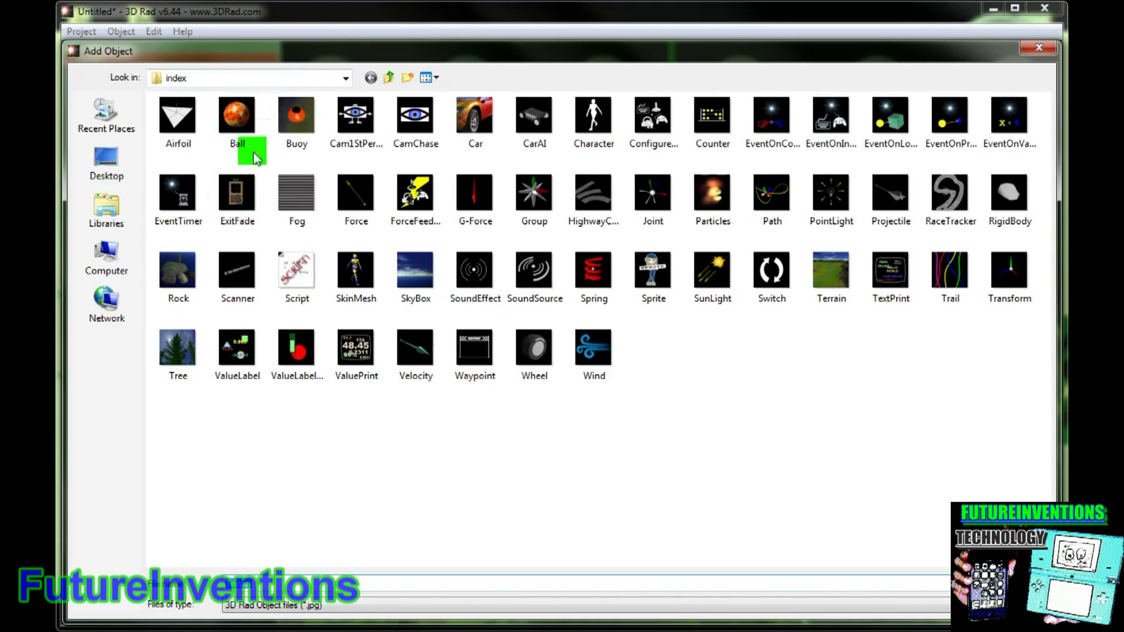
pyautogui.click(238, 116)
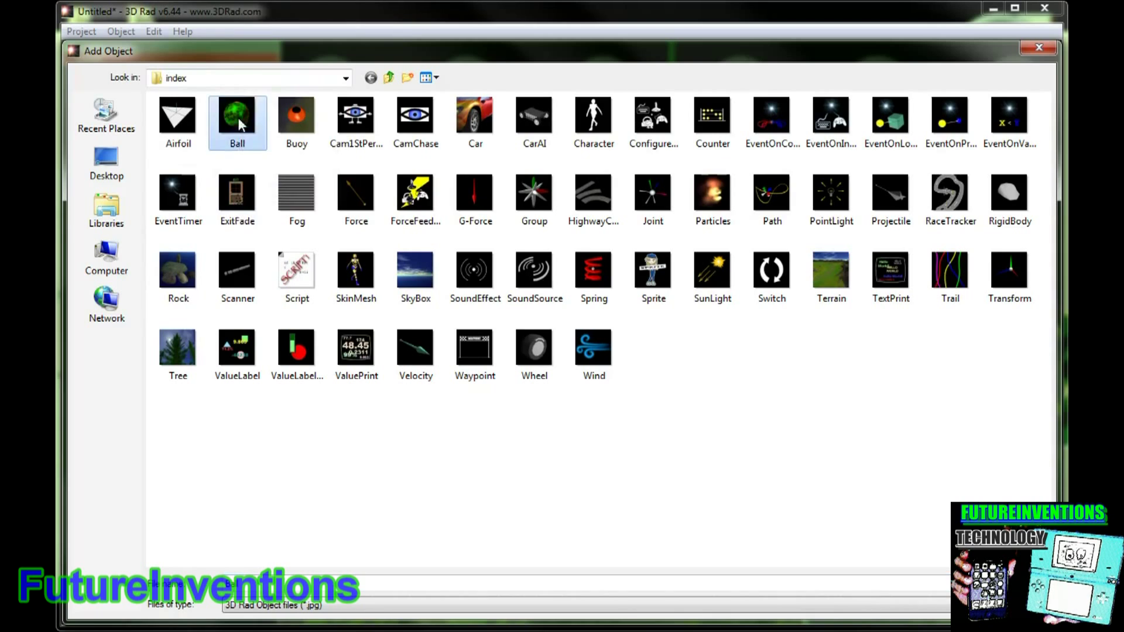
pyautogui.doubleClick(238, 120)
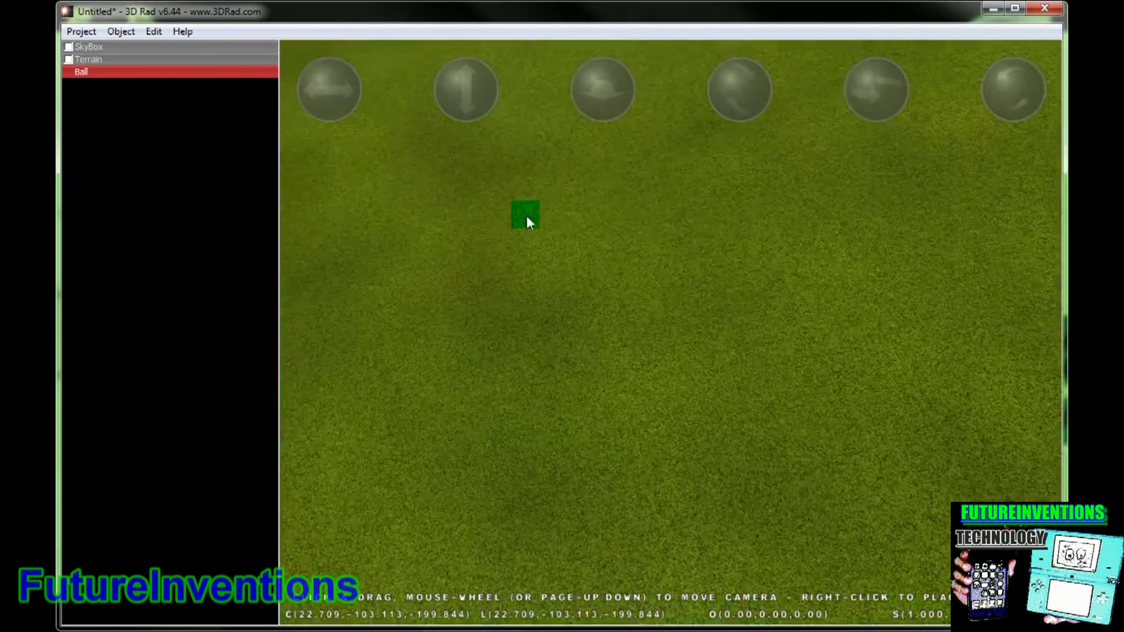
# Move the ball above the terrain near its rocky corner, to about (153.0, -14.6, -117.7).
pyautogui.scroll(-5, 631, 209)
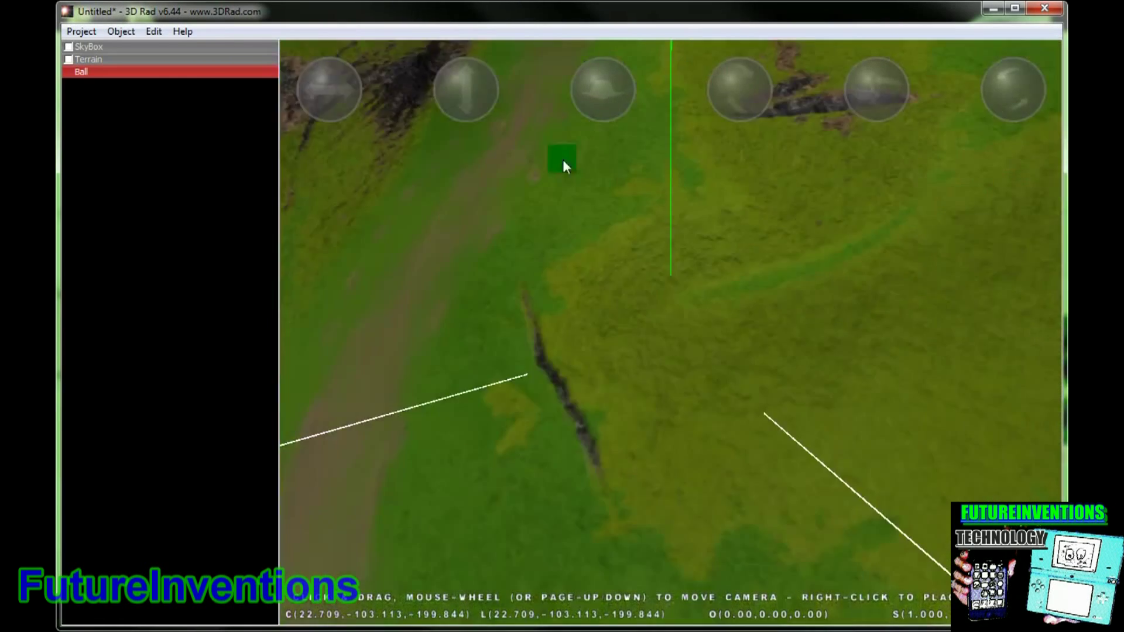
pyautogui.moveTo(462, 100)
pyautogui.mouseDown()
pyautogui.moveTo(662, 247)
pyautogui.moveTo(683, 90)
pyautogui.moveTo(662, 376)
pyautogui.moveTo(464, 100)
pyautogui.mouseUp()
pyautogui.scroll(-5, 524, 309)
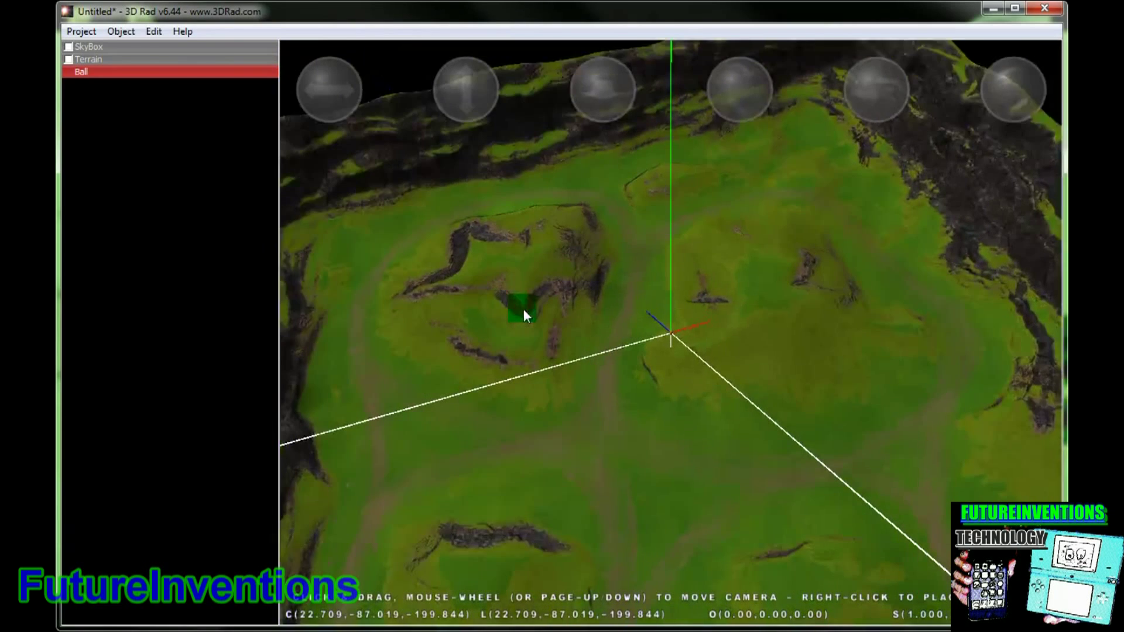
pyautogui.scroll(-3, 523, 315)
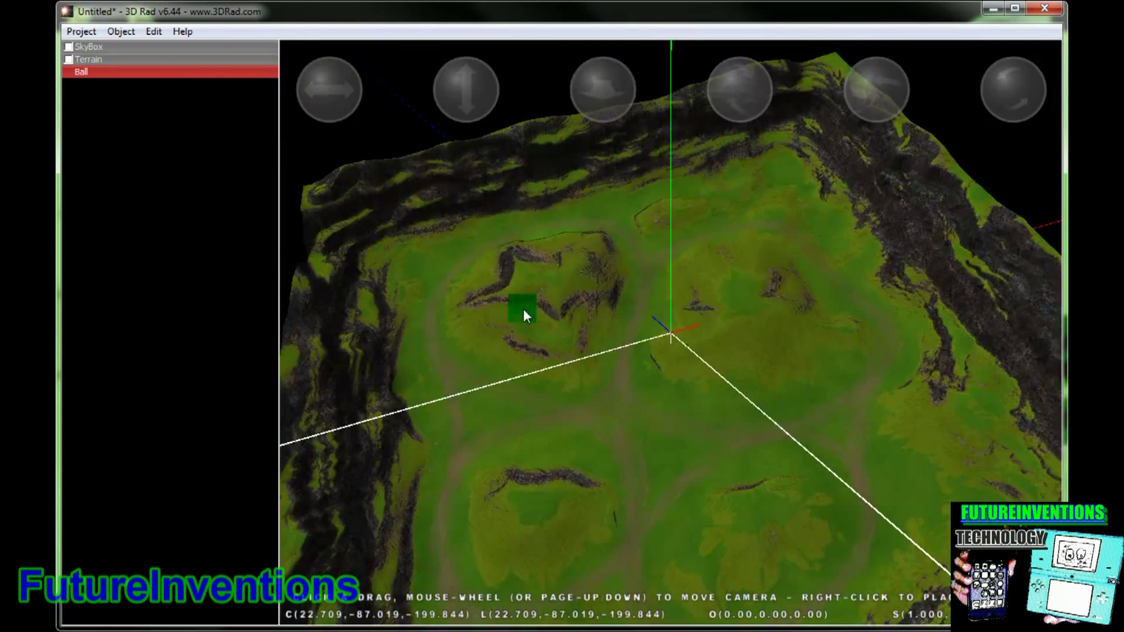
pyautogui.moveTo(622, 114); pyautogui.dragTo(611, 108)
pyautogui.moveTo(467, 94); pyautogui.dragTo(700, 150)
pyautogui.moveTo(331, 86); pyautogui.dragTo(918, 318)
pyautogui.moveTo(618, 101); pyautogui.dragTo(671, 275)
pyautogui.moveTo(612, 493); pyautogui.dragTo(704, 383)
pyautogui.scroll(3, 755, 286)
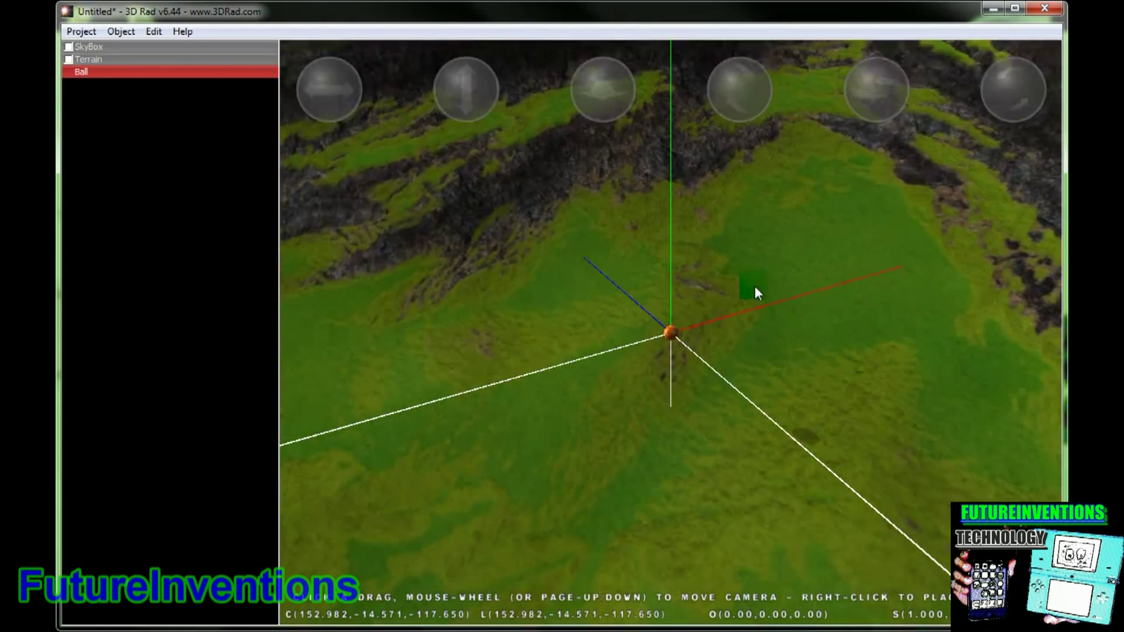
pyautogui.scroll(-2, 754, 287)
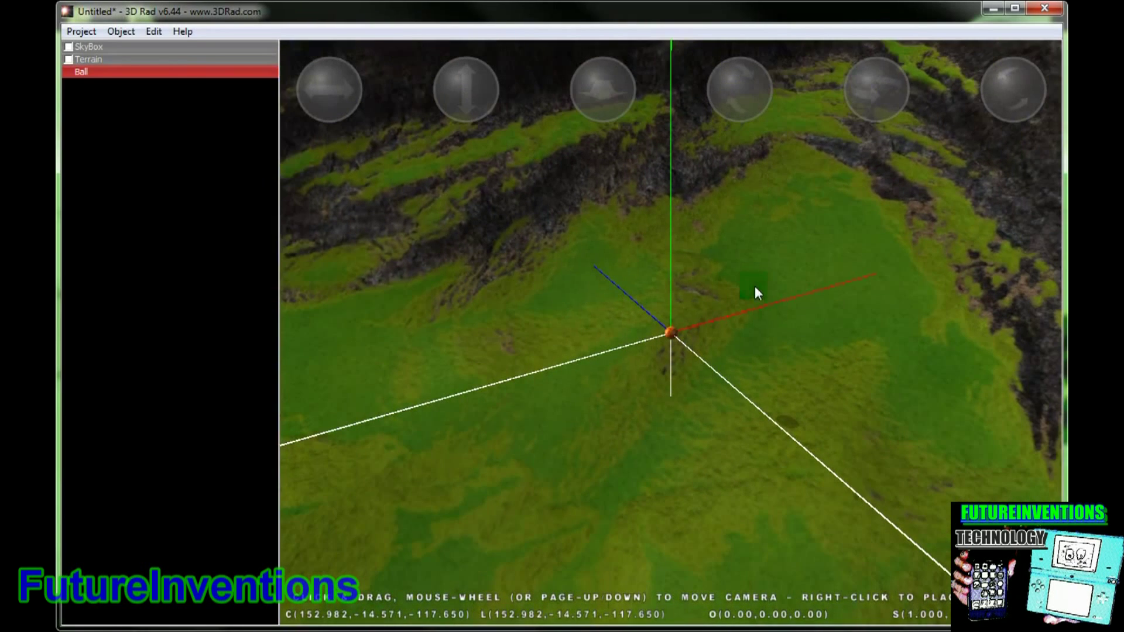
pyautogui.moveTo(756, 288); pyautogui.dragTo(426, 222)
# Add a G-Force object and link the Ball to it.
pyautogui.click(122, 31)
pyautogui.click(149, 51)
pyautogui.click(121, 32)
pyautogui.click(150, 49)
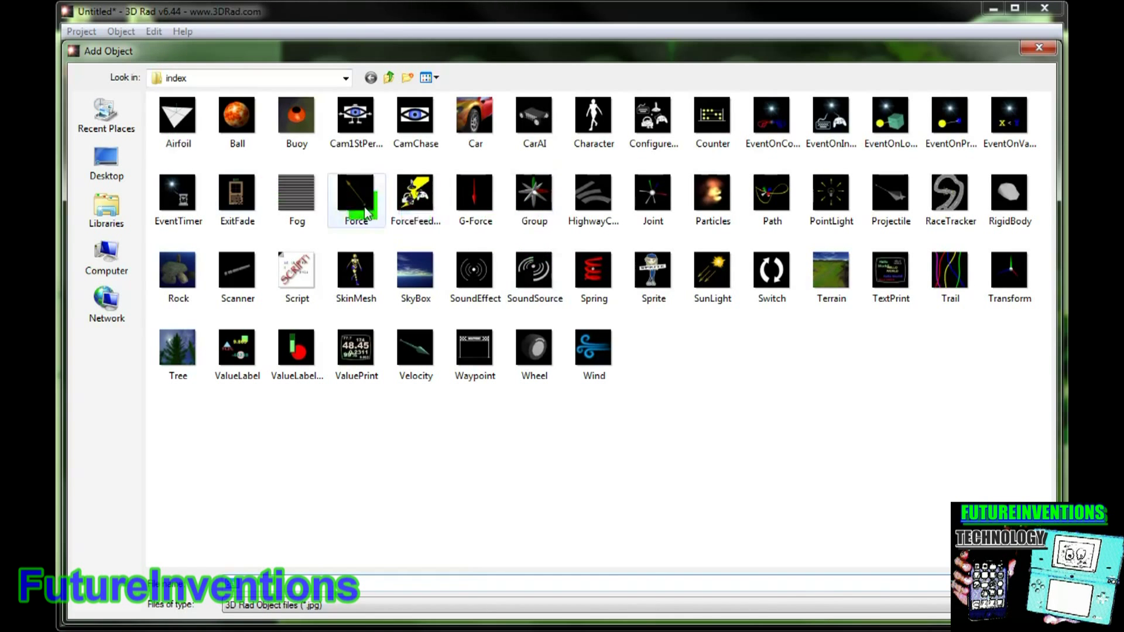
pyautogui.doubleClick(480, 206)
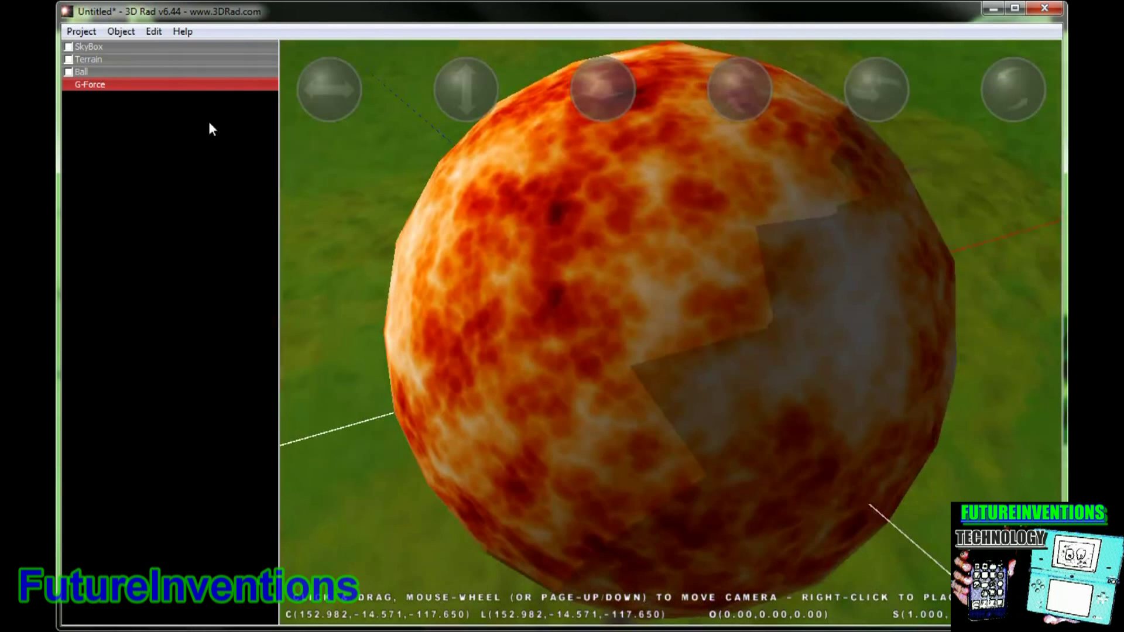
pyautogui.scroll(-5, 408, 223)
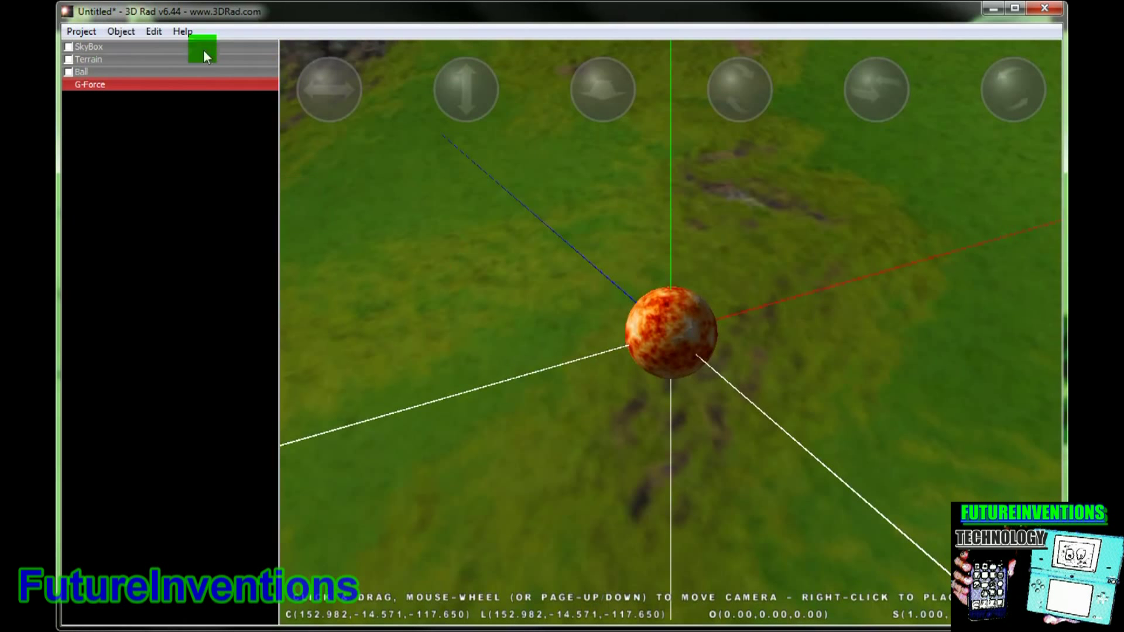
pyautogui.click(68, 70)
# Run the simulation to check how the ball falls onto the terrain, and stop it.
pyautogui.scroll(-10, 542, 193)
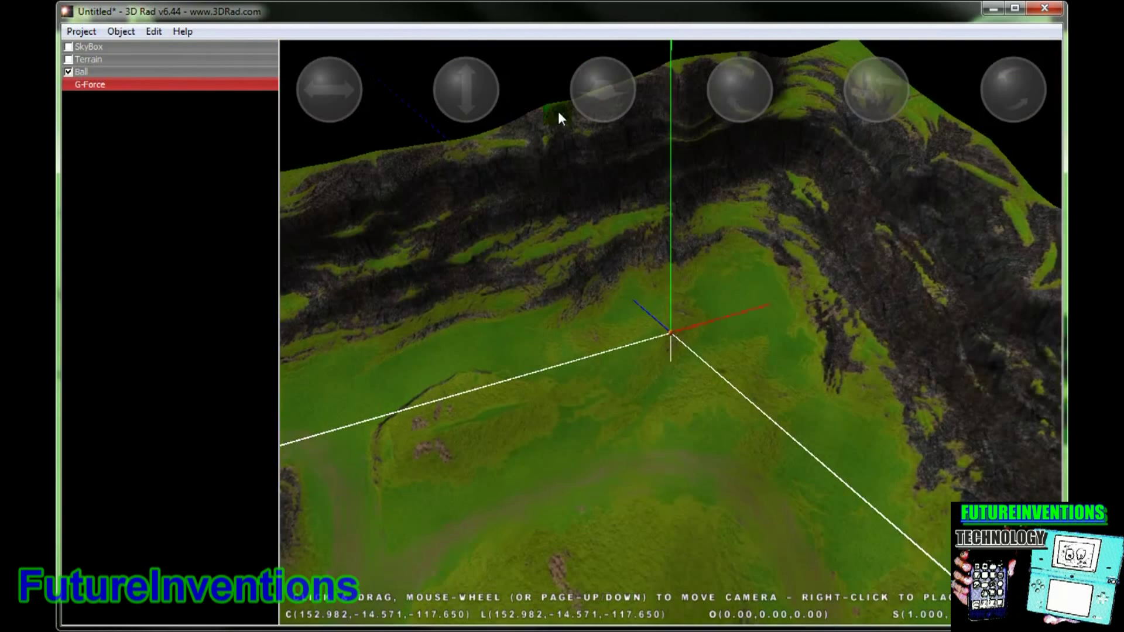
pyautogui.scroll(5, 687, 363)
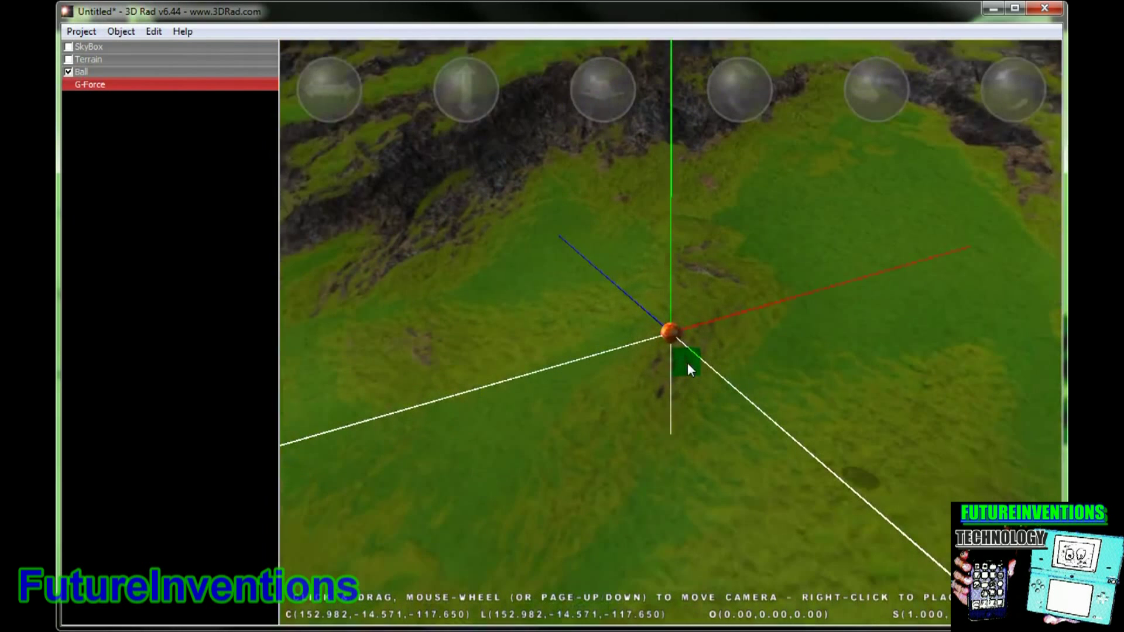
pyautogui.scroll(1, 688, 363)
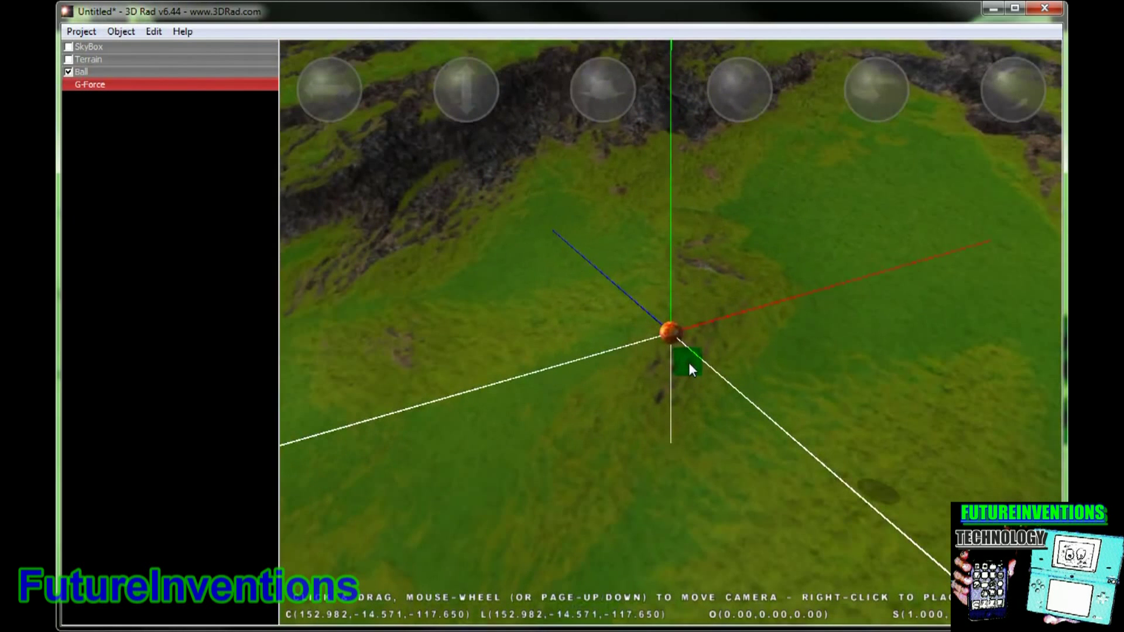
pyautogui.press('space')
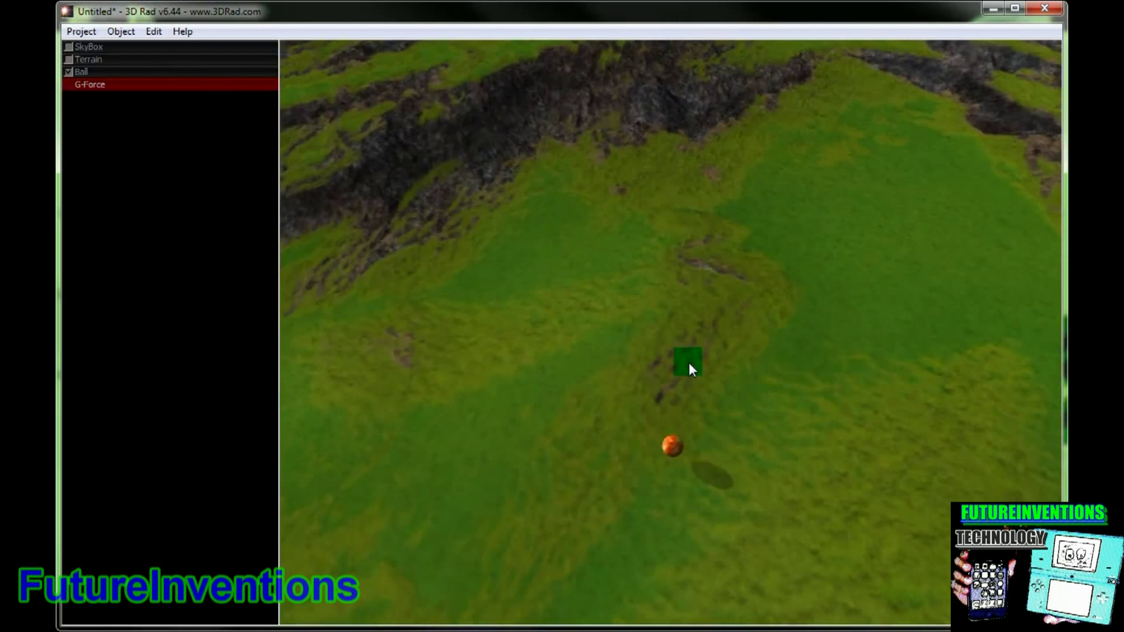
pyautogui.press('Escape')
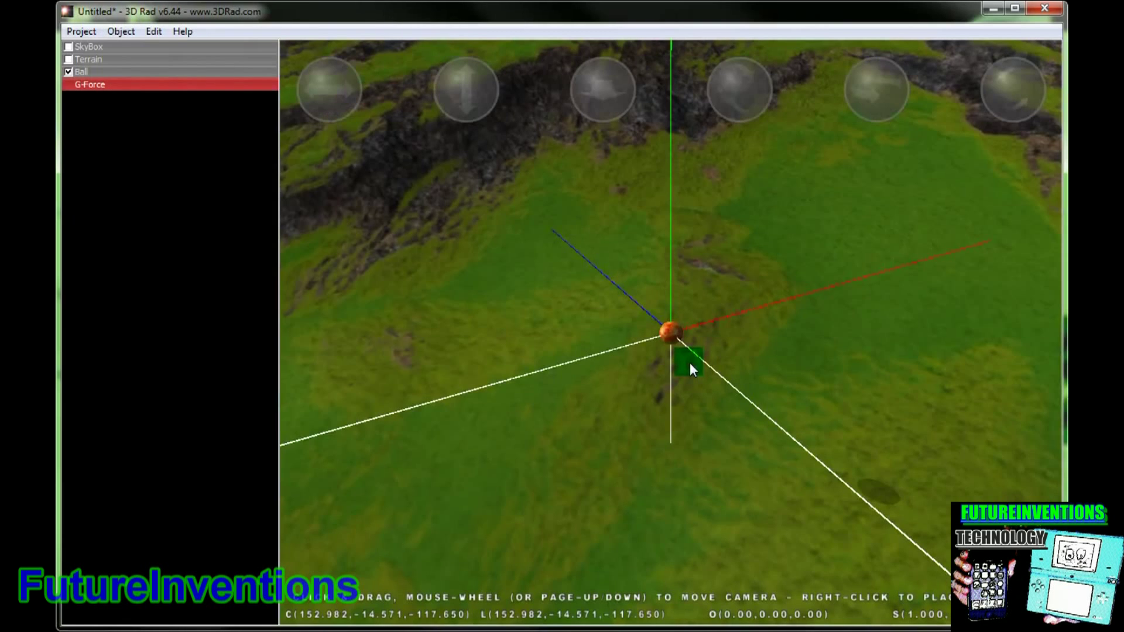
# Add a CamChase object to the project.
pyautogui.scroll(5, 706, 338)
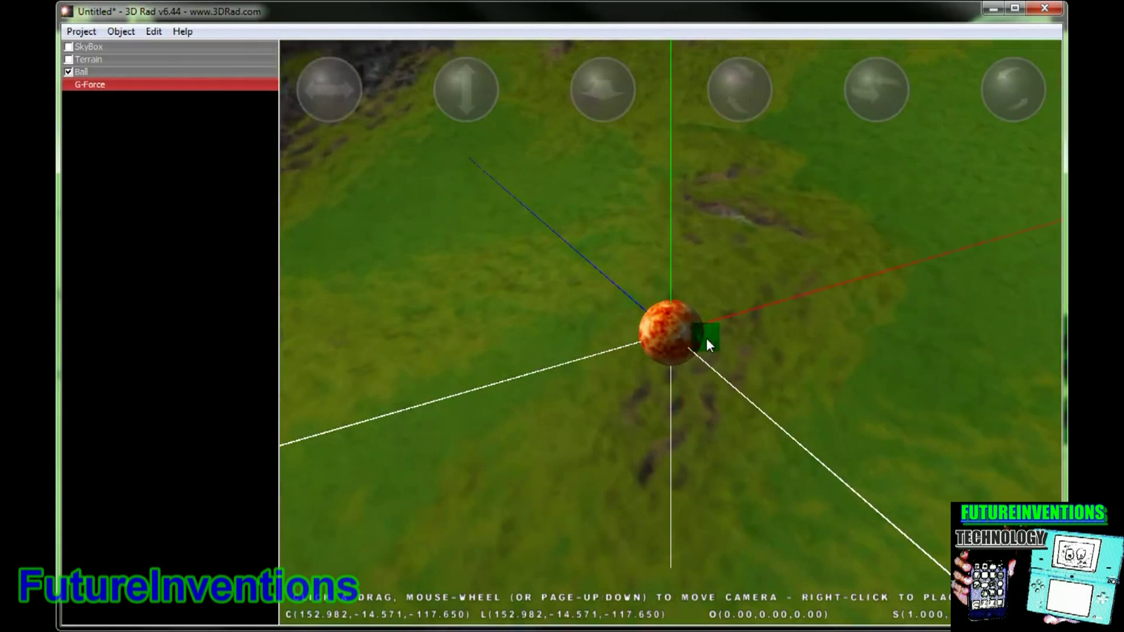
pyautogui.click(132, 33)
pyautogui.moveTo(154, 32)
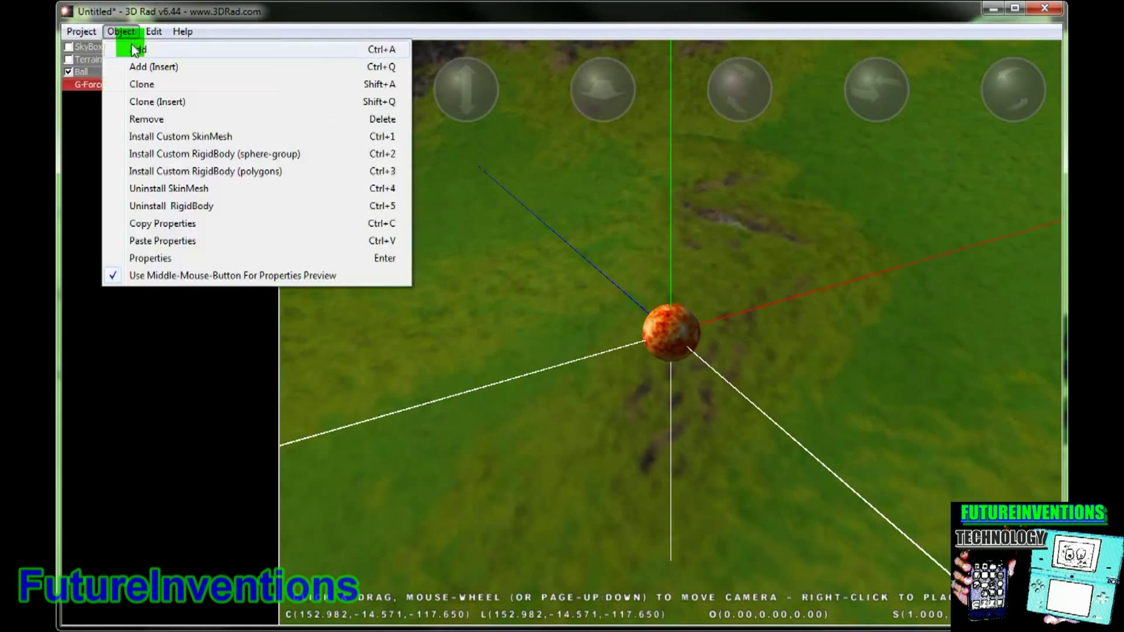
pyautogui.click(136, 50)
pyautogui.click(415, 115)
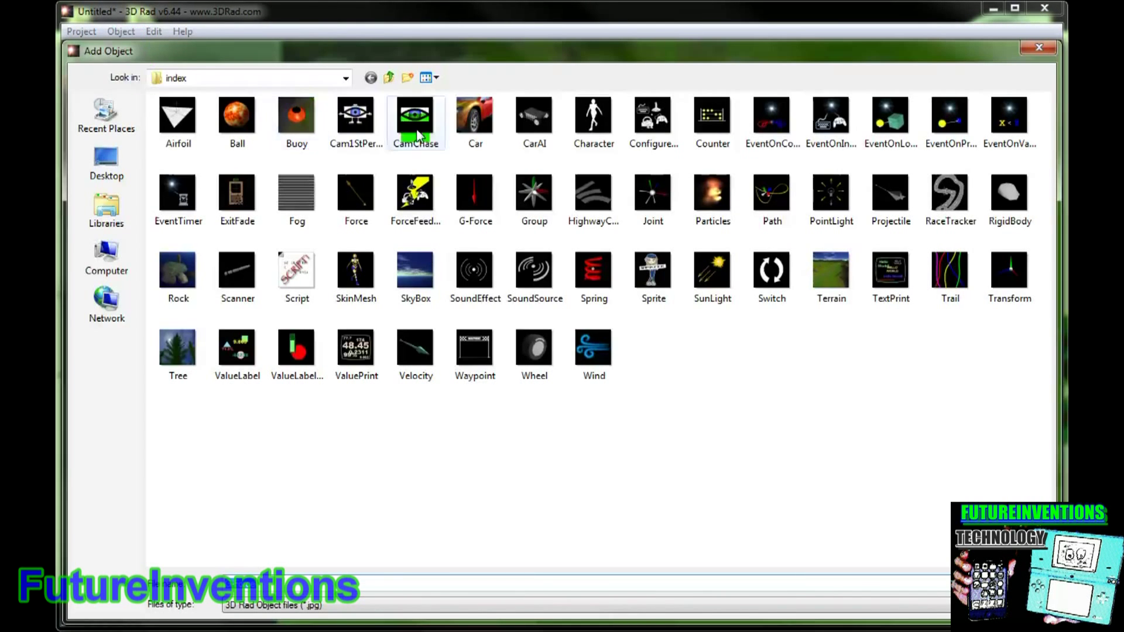
pyautogui.doubleClick(415, 116)
pyautogui.scroll(-10, 748, 223)
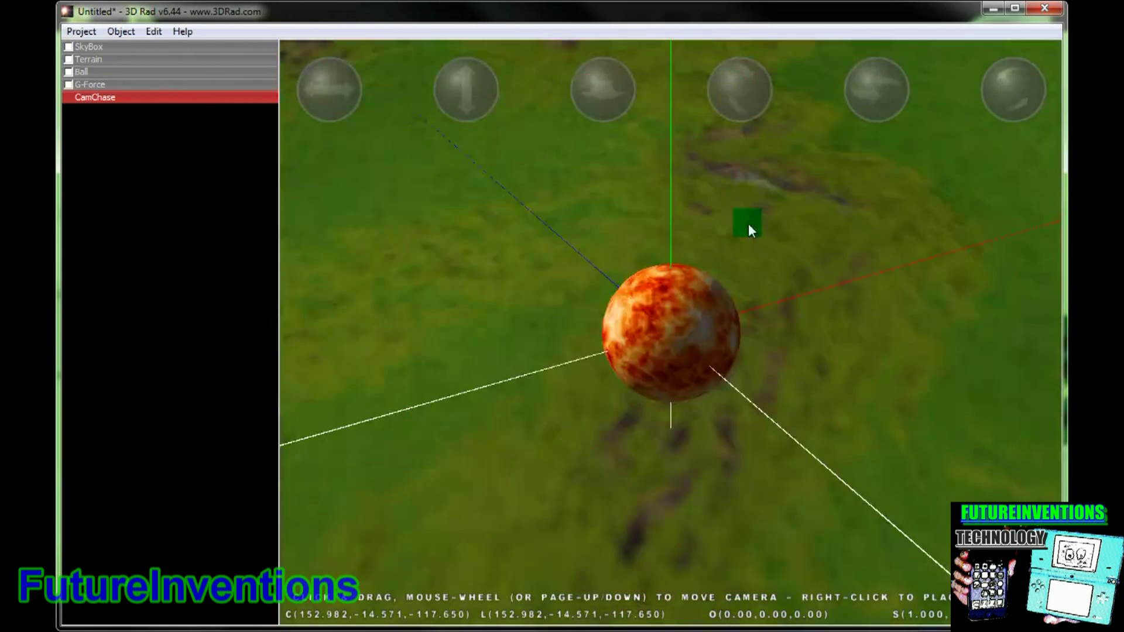
# Move the CamChase away from the Ball to about (159.2, -14.6, -116.8) and rotate it to about (180, -78, 180).
pyautogui.click(613, 62)
pyautogui.moveTo(667, 351); pyautogui.dragTo(670, 449)
pyautogui.click(604, 96)
pyautogui.scroll(5, 677, 255)
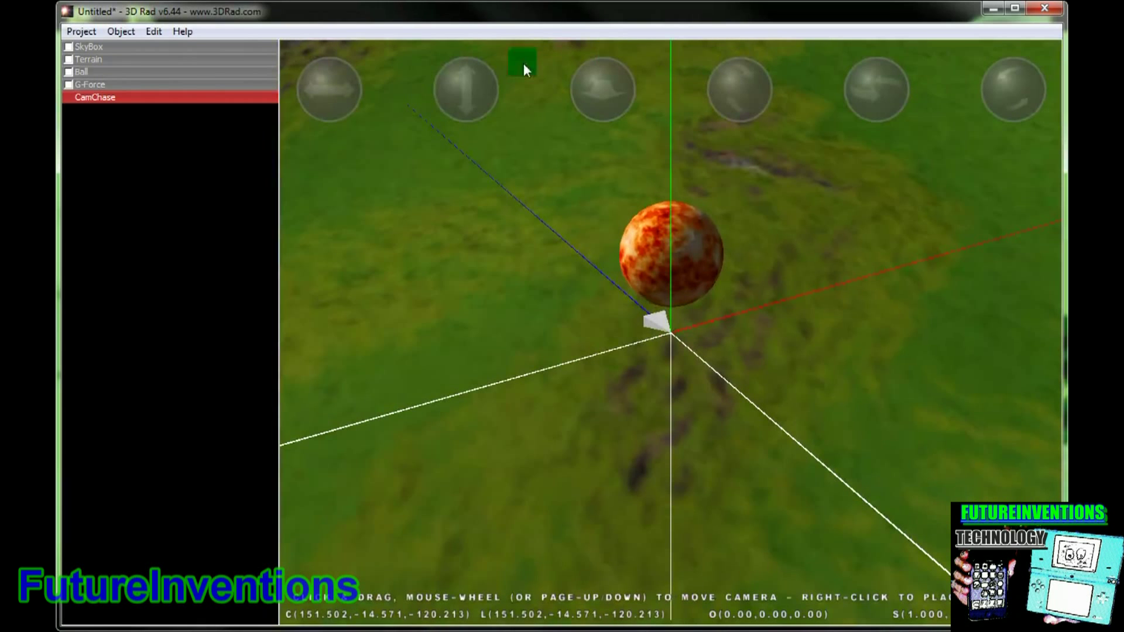
pyautogui.click(327, 89)
pyautogui.moveTo(678, 331)
pyautogui.mouseDown()
pyautogui.moveTo(936, 328)
pyautogui.moveTo(494, 96)
pyautogui.moveTo(578, 100)
pyautogui.mouseUp()
pyautogui.moveTo(694, 213)
pyautogui.mouseDown()
pyautogui.moveTo(670, 289)
pyautogui.moveTo(672, 511)
pyautogui.mouseUp()
pyautogui.click(868, 92)
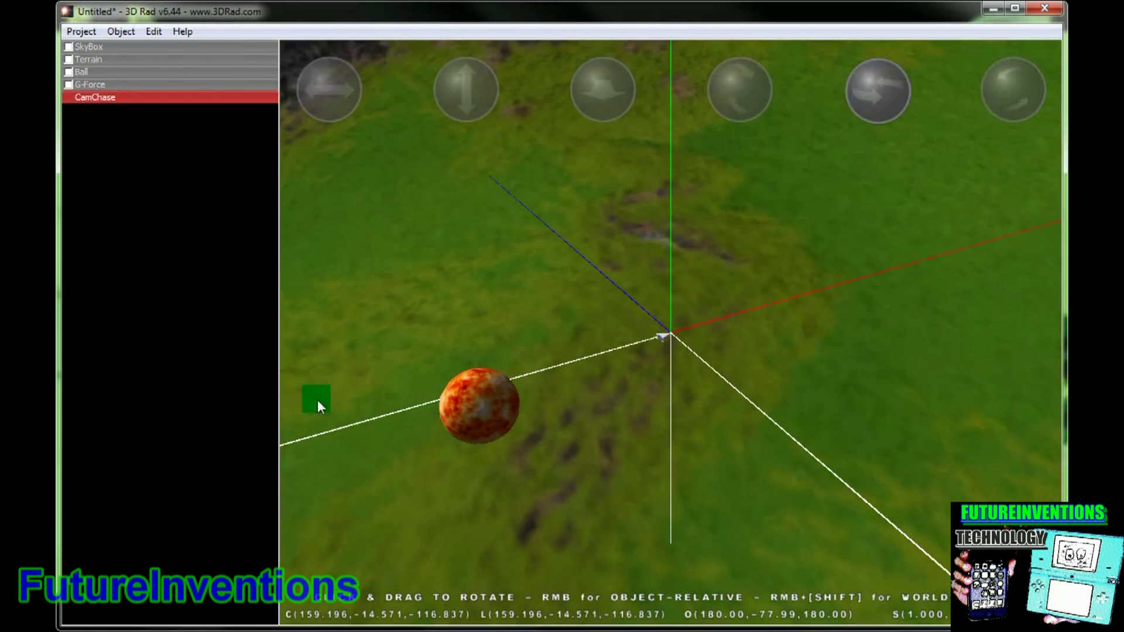
pyautogui.moveTo(615, 302)
pyautogui.mouseDown()
pyautogui.moveTo(747, 307)
pyautogui.moveTo(605, 283)
pyautogui.moveTo(410, 366)
pyautogui.moveTo(623, 303)
pyautogui.moveTo(662, 303)
pyautogui.moveTo(560, 339)
pyautogui.mouseUp()
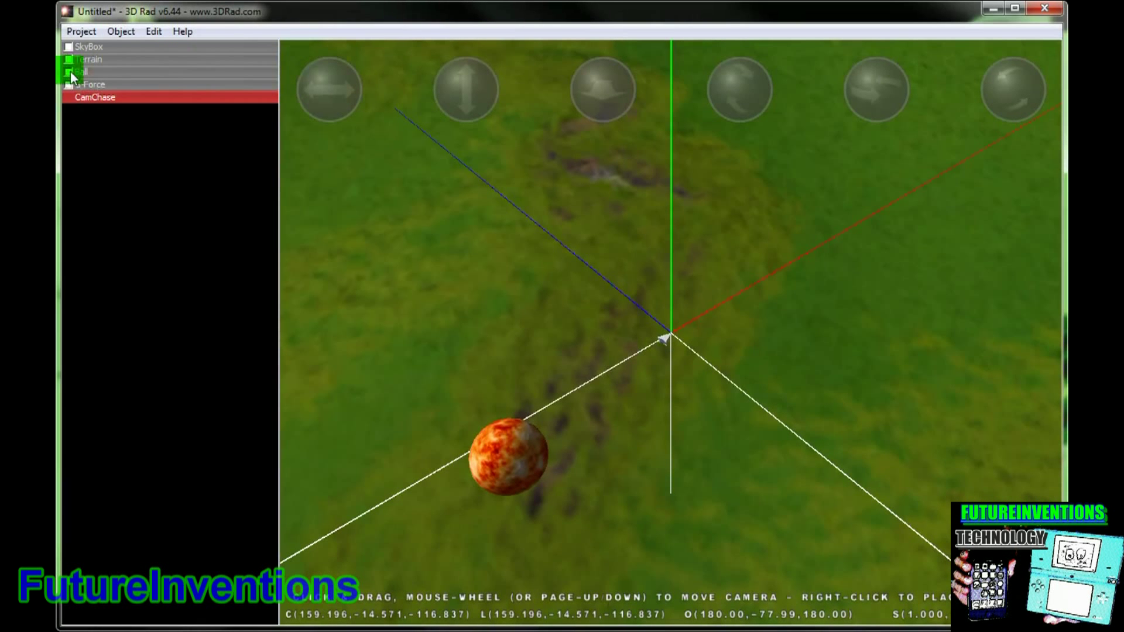
# Link the CamChase to the Ball with the CHASE relationship, and test the camera in a short simulation run.
pyautogui.doubleClick(99, 96)
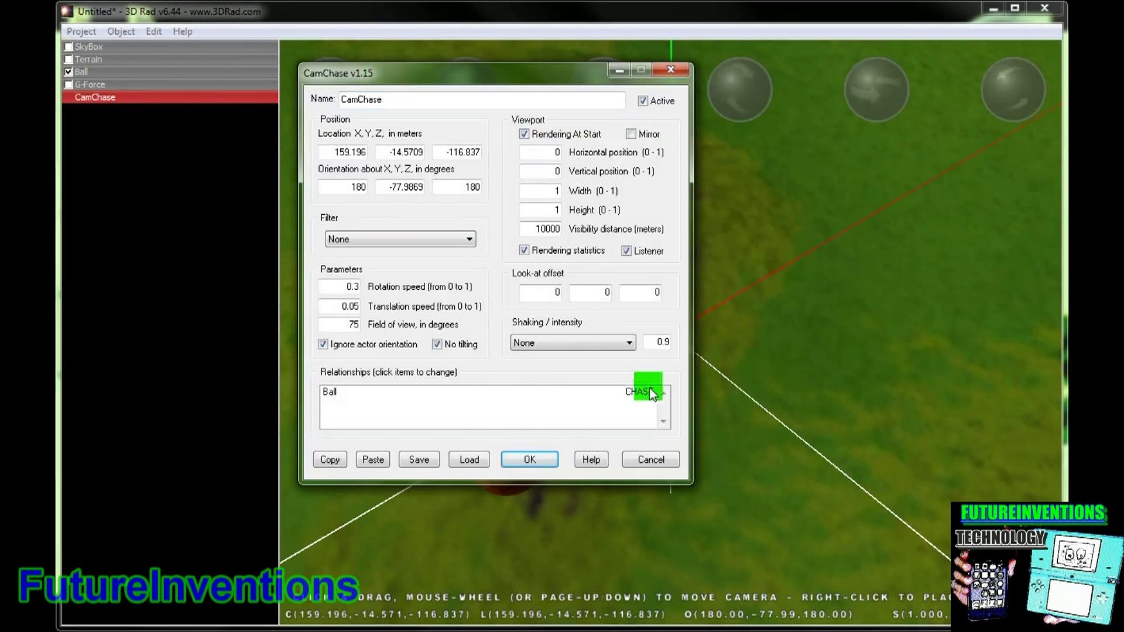
pyautogui.click(528, 463)
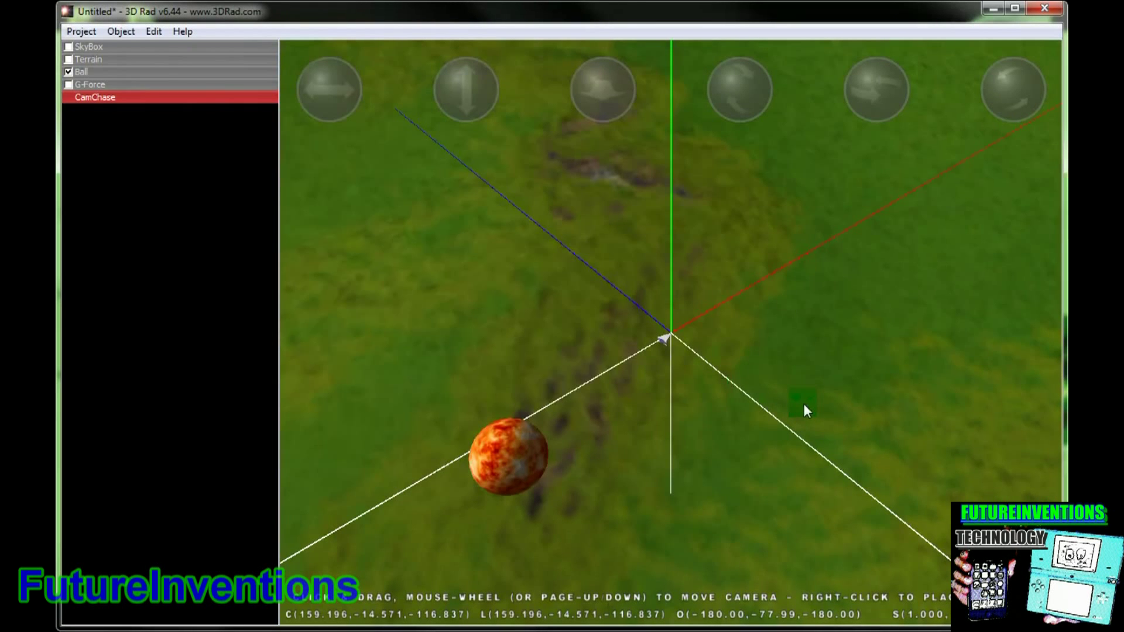
pyautogui.press('space')
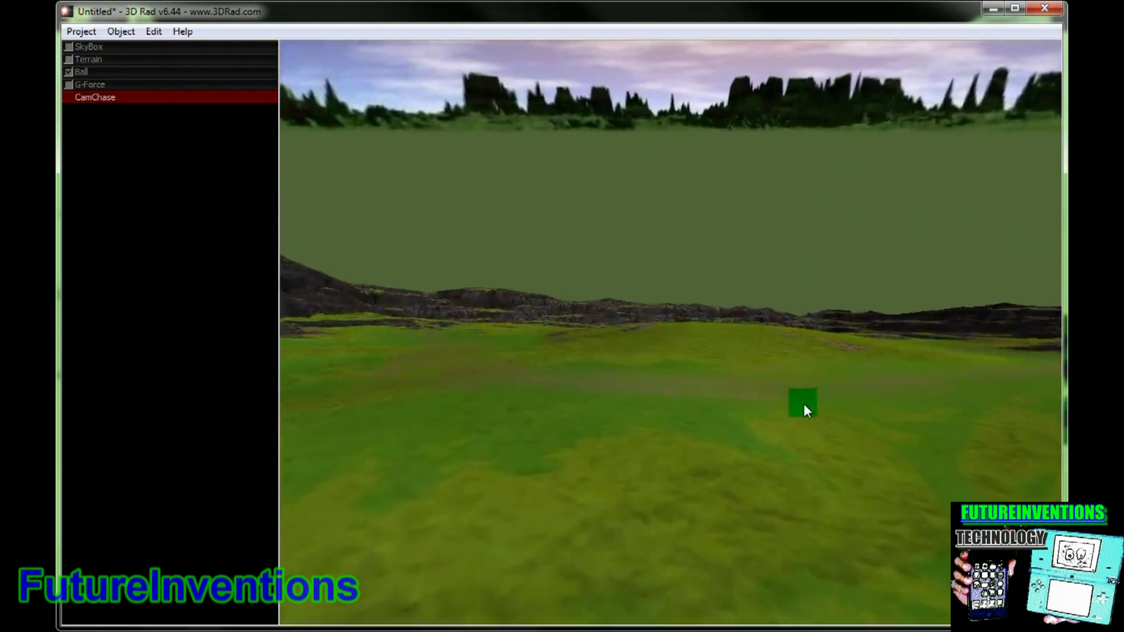
pyautogui.press('Escape')
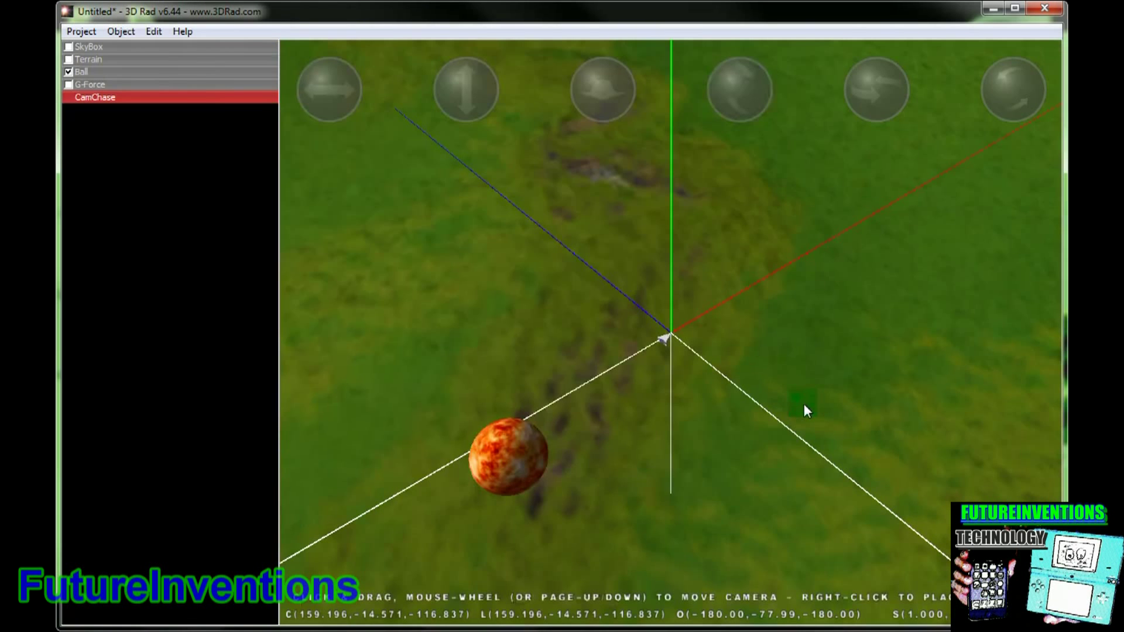
# Set the CamChase translation speed to 0.997 and run the simulation to check how the camera follows the Ball.
pyautogui.doubleClick(215, 98)
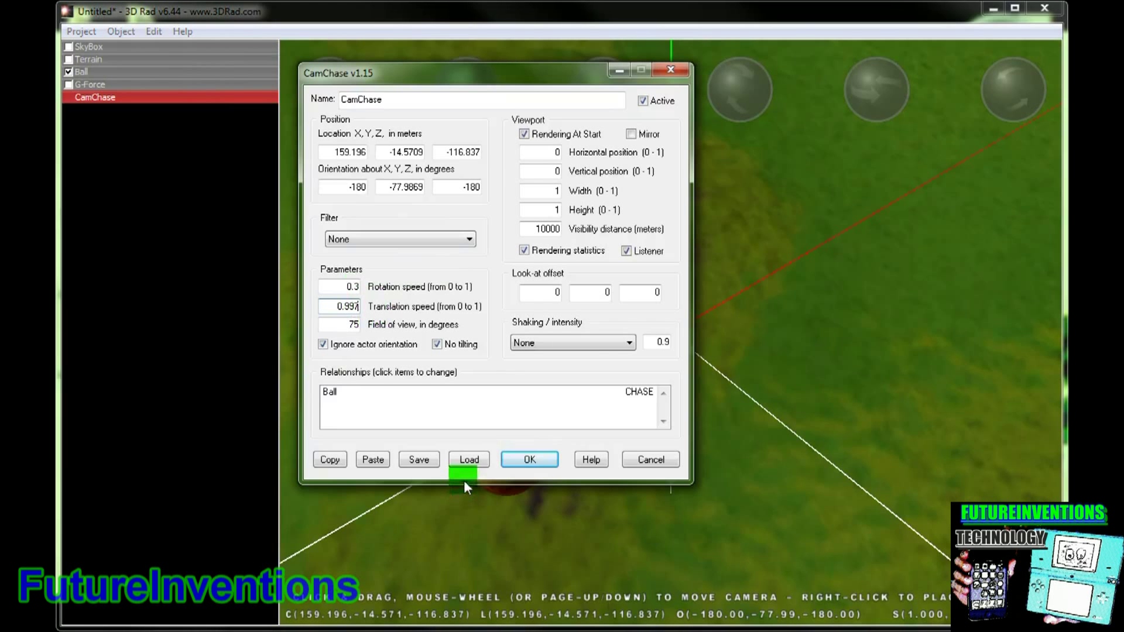
pyautogui.click(527, 459)
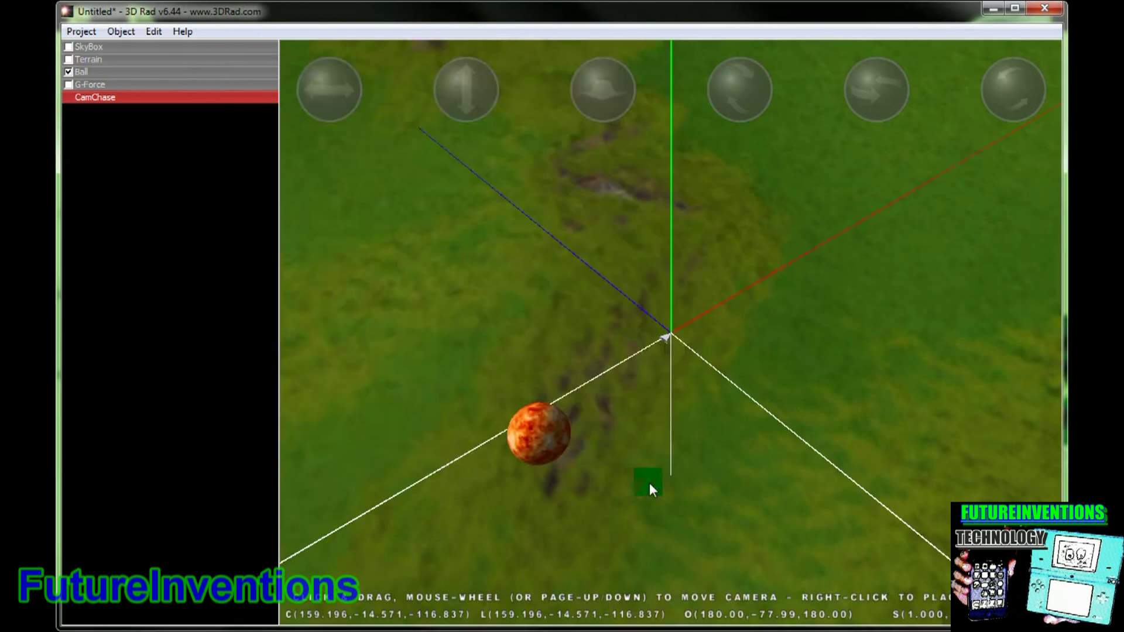
pyautogui.press('space')
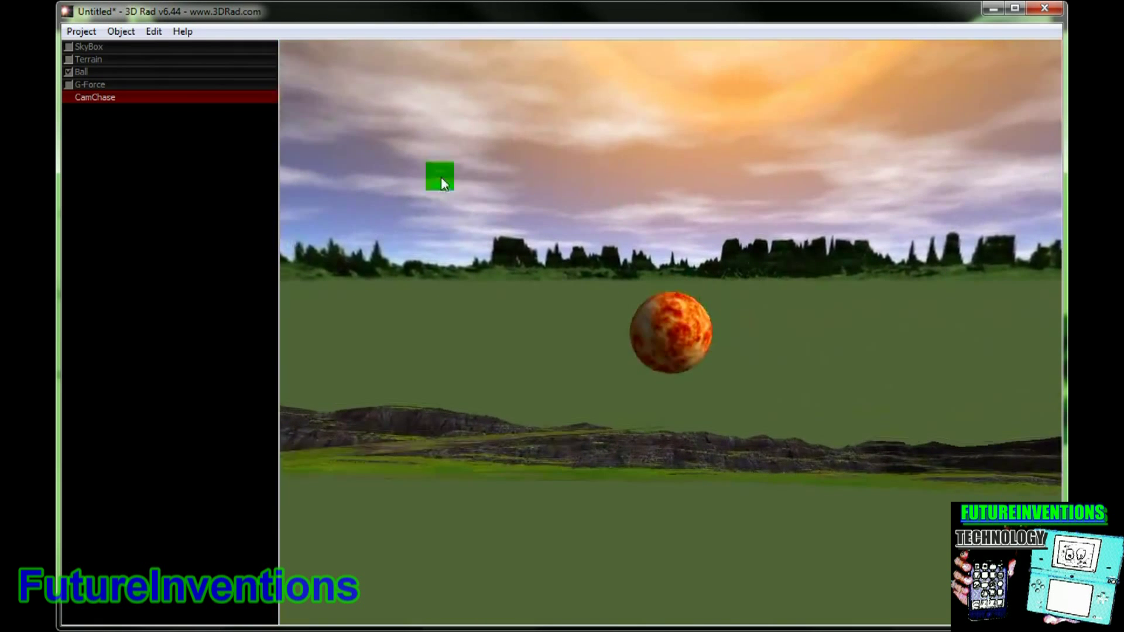
pyautogui.press('Escape')
# Raise the CamChase to a height of about -10.7 and run the simulation again to check the view of the Ball.
pyautogui.moveTo(670, 334); pyautogui.dragTo(475, 104)
pyautogui.press('space')
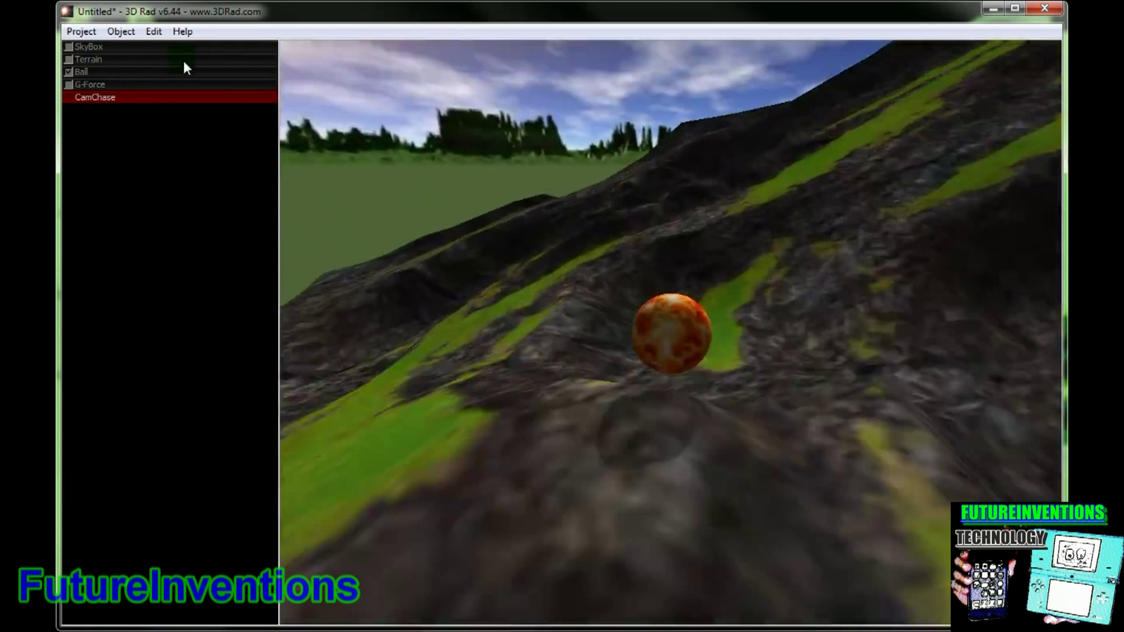
pyautogui.press('Escape')
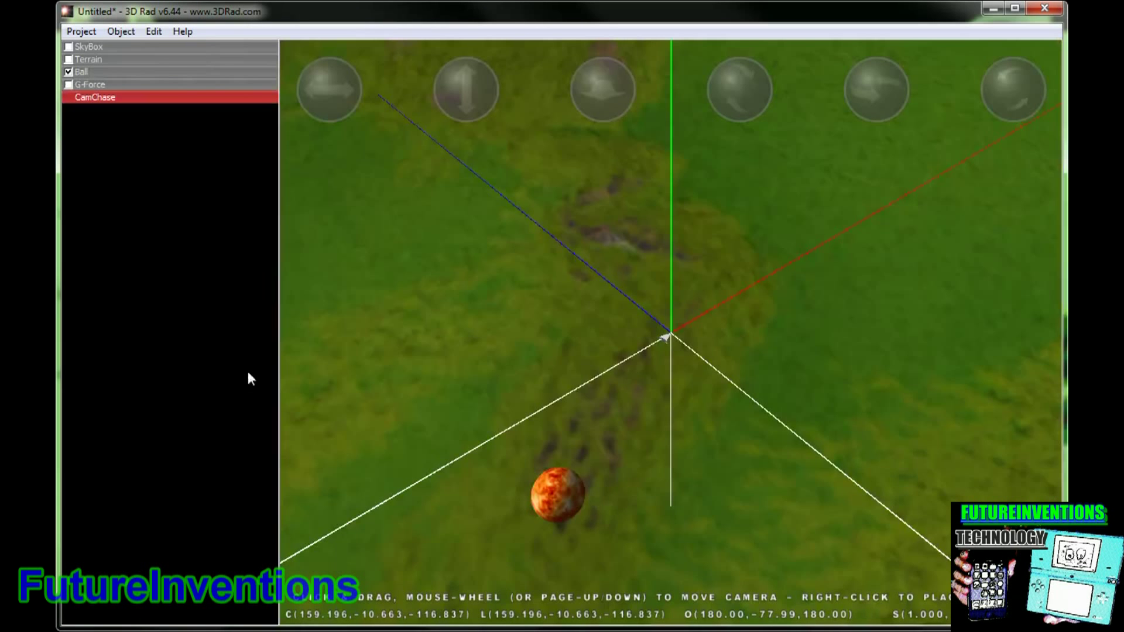
# Remove the Ball object from the project.
pyautogui.click(110, 71)
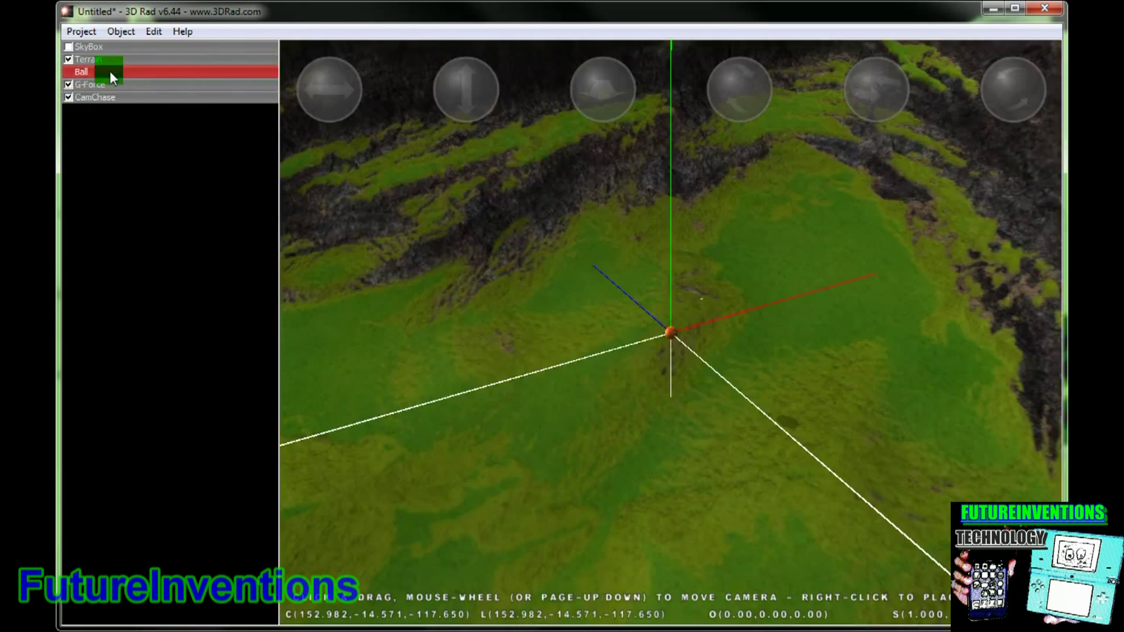
pyautogui.press('Delete')
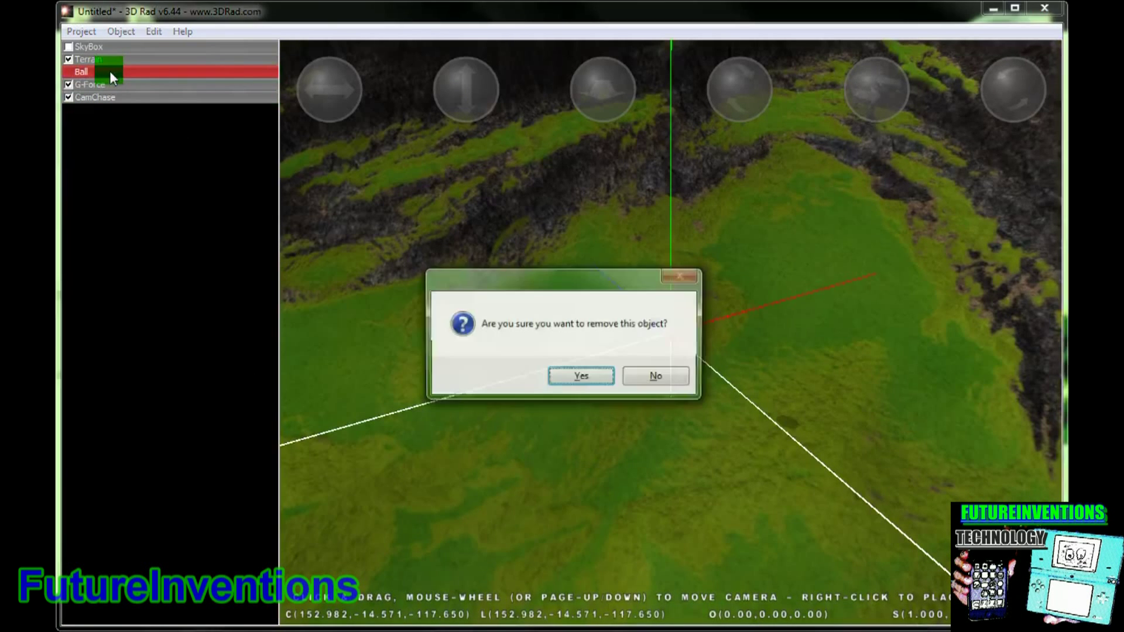
pyautogui.click(571, 370)
# Add a Car object to the project and inspect its model up close.
pyautogui.click(126, 32)
pyautogui.click(148, 47)
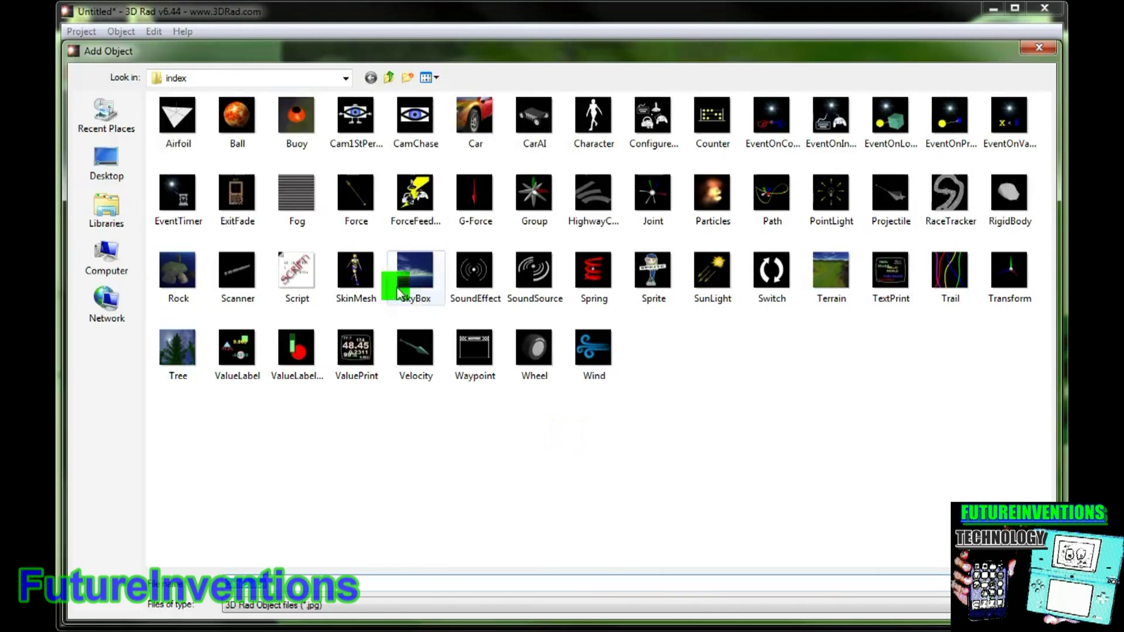
pyautogui.doubleClick(484, 141)
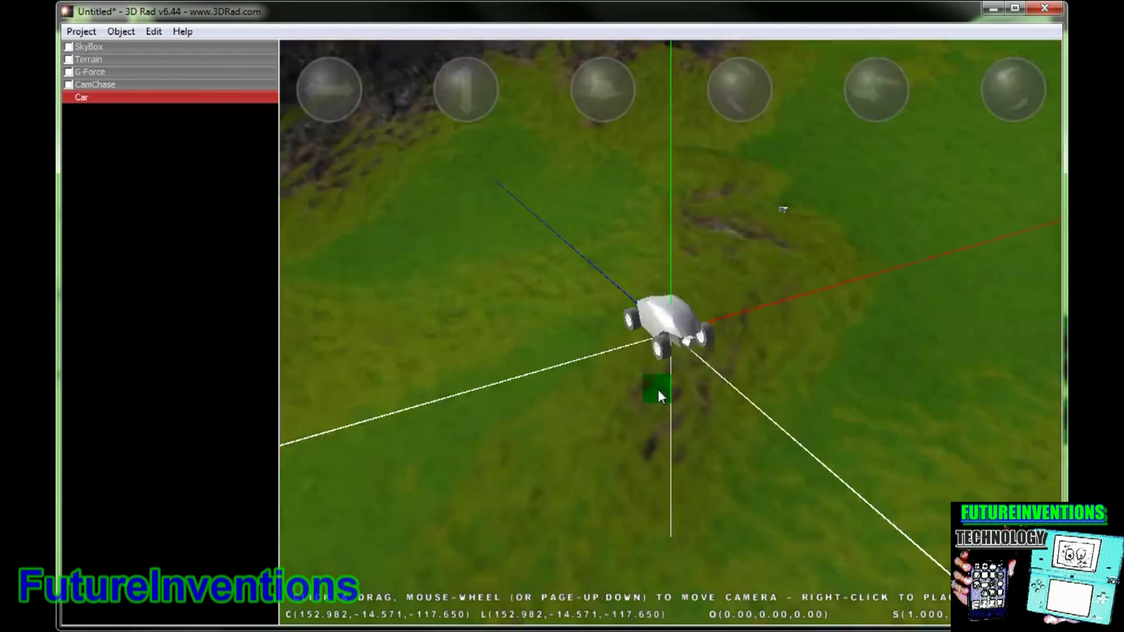
pyautogui.scroll(-5, 732, 435)
pyautogui.scroll(6, 732, 435)
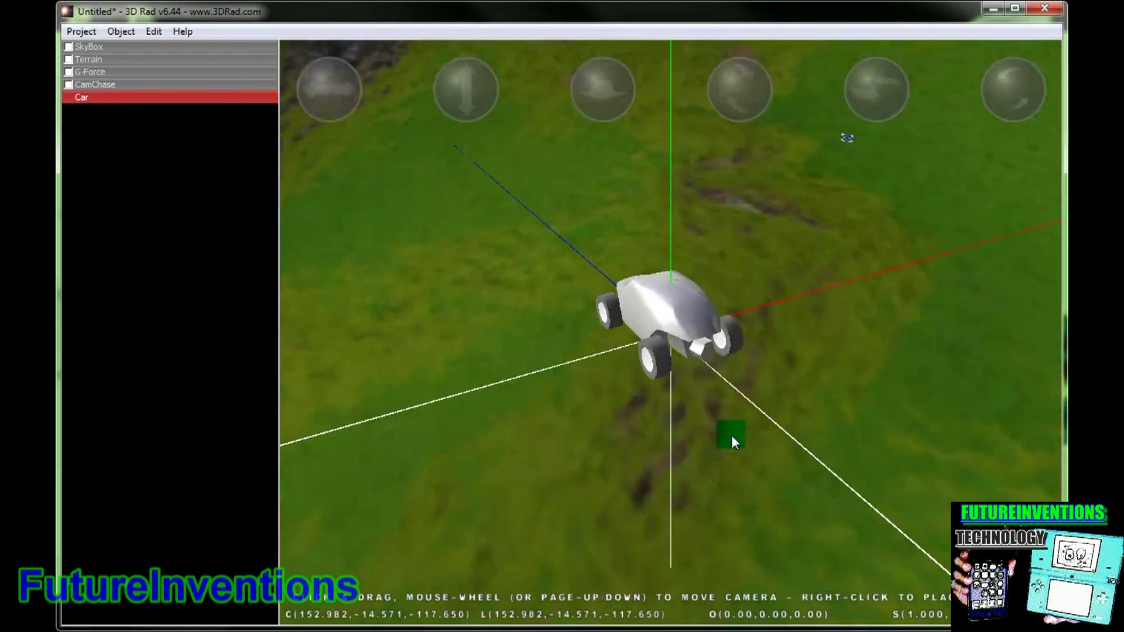
pyautogui.scroll(-2, 732, 434)
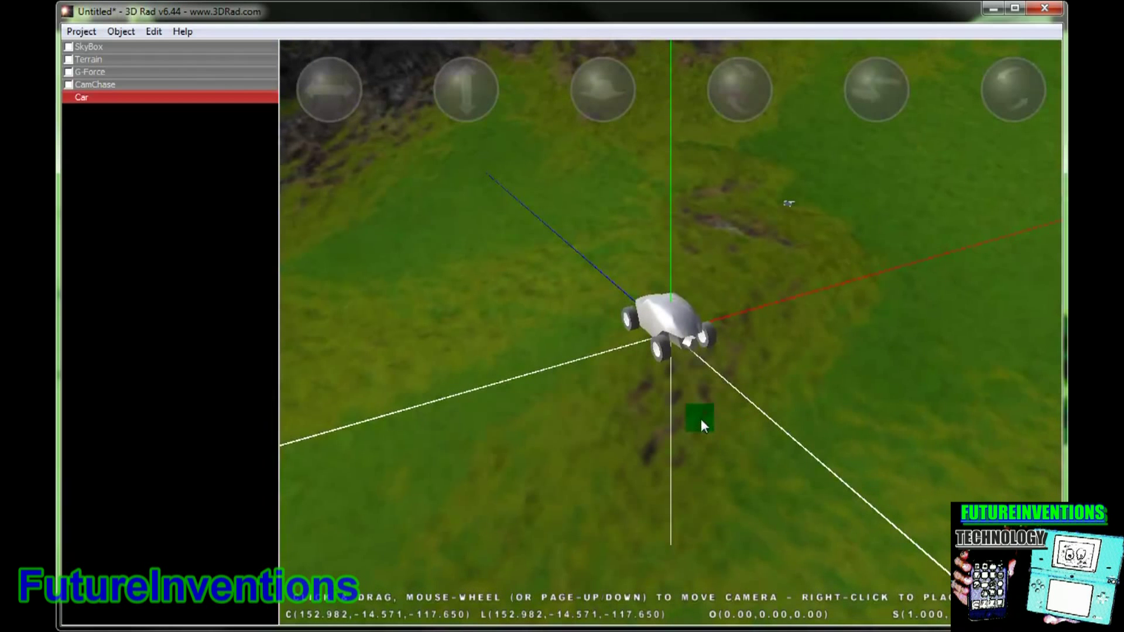
# Rotate the tilted Terrain to a flatter orientation, about -9.5 degrees in X and 8.5 degrees in Y.
pyautogui.click(99, 46)
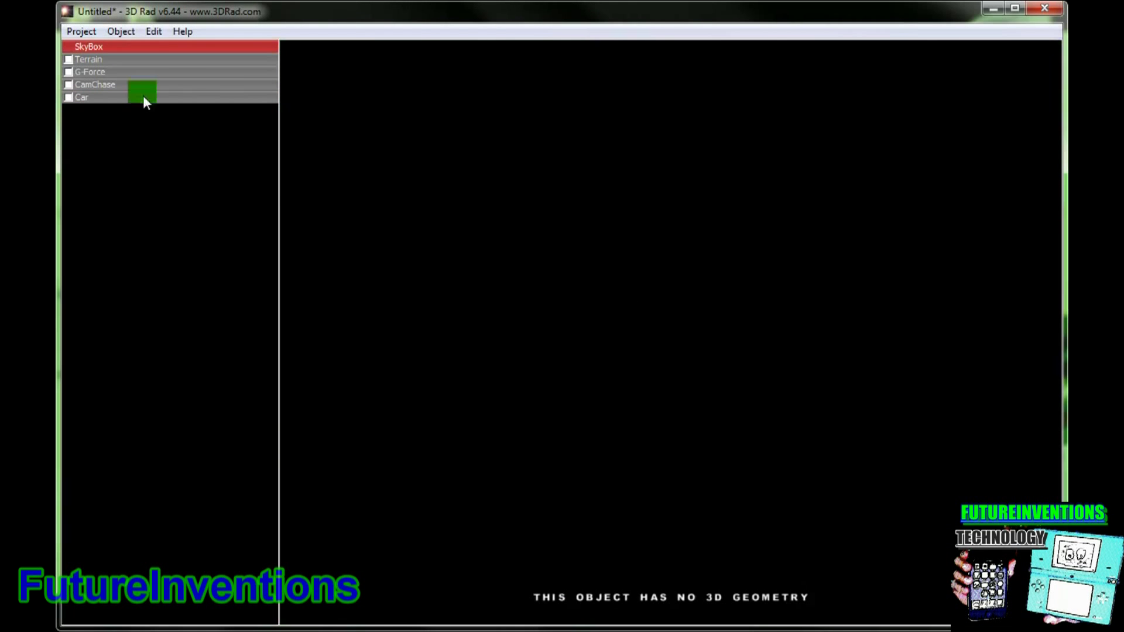
pyautogui.click(132, 59)
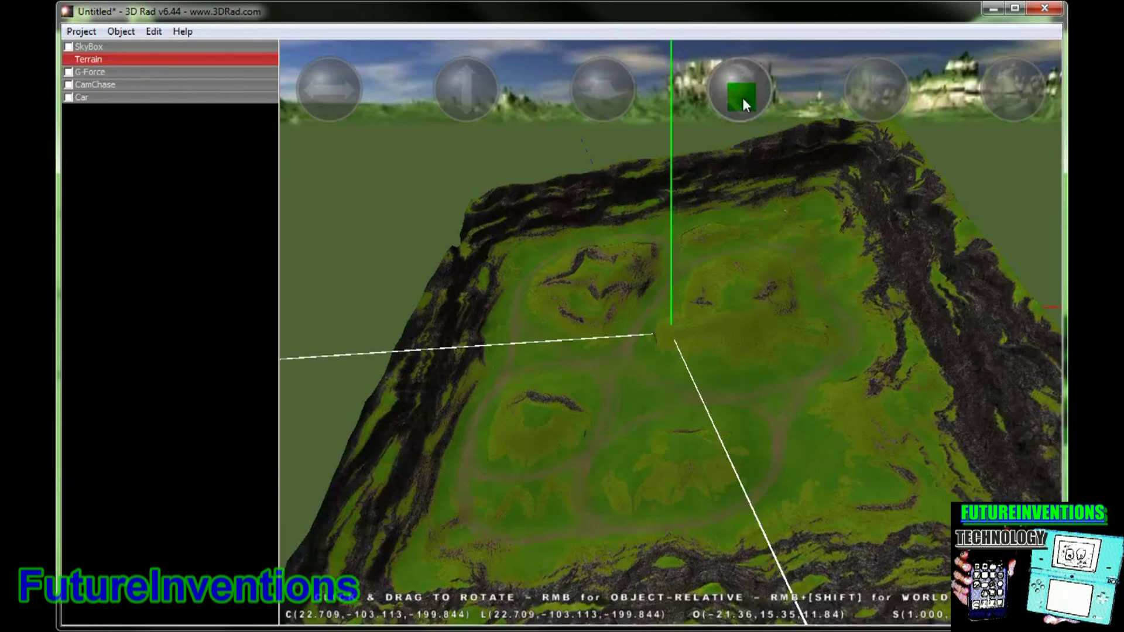
pyautogui.moveTo(669, 316); pyautogui.dragTo(668, 287)
pyautogui.moveTo(668, 334)
pyautogui.mouseDown()
pyautogui.moveTo(675, 325)
pyautogui.moveTo(672, 344)
pyautogui.mouseUp()
pyautogui.scroll(3, 713, 322)
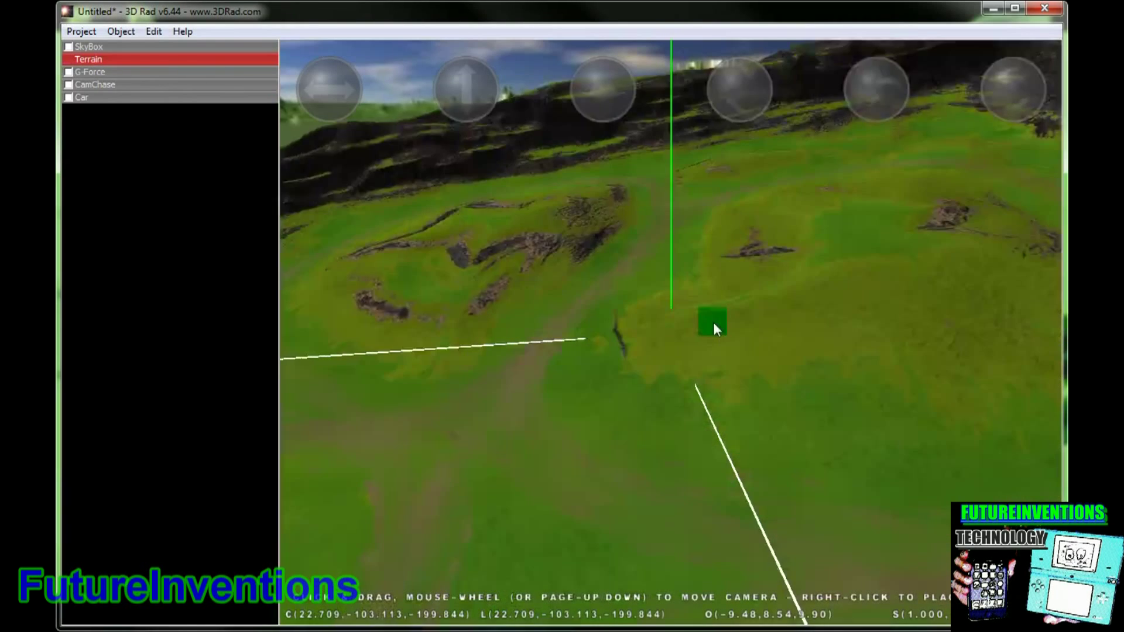
# Link the Car to the CamChase, G-Force and Terrain, and rotate it to about (-180, -82.4, 180).
pyautogui.click(99, 85)
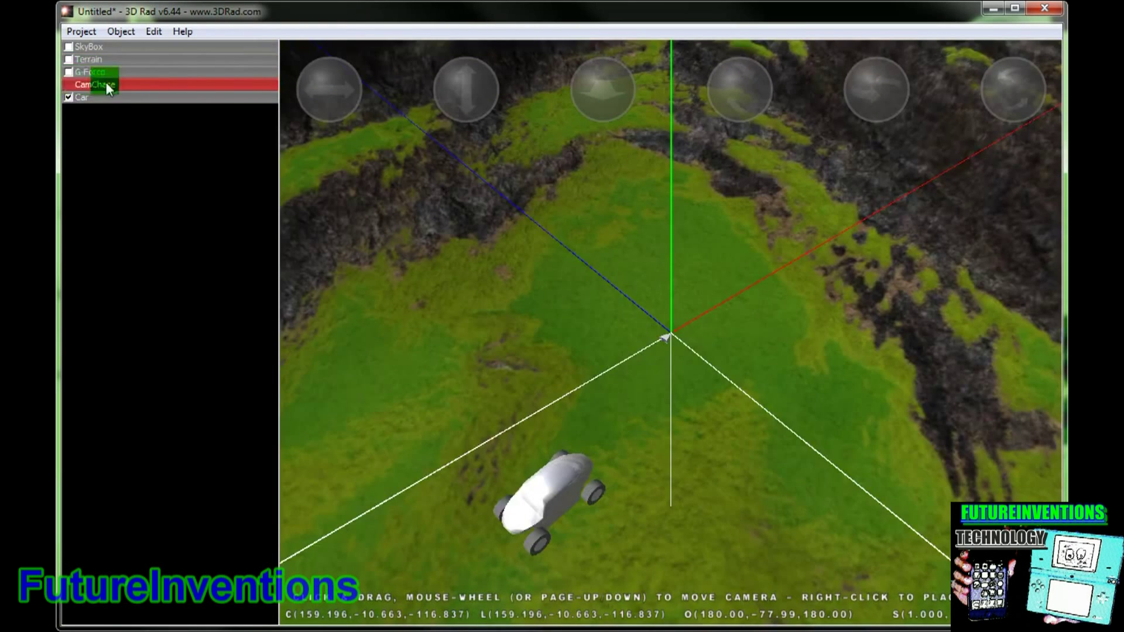
pyautogui.click(91, 97)
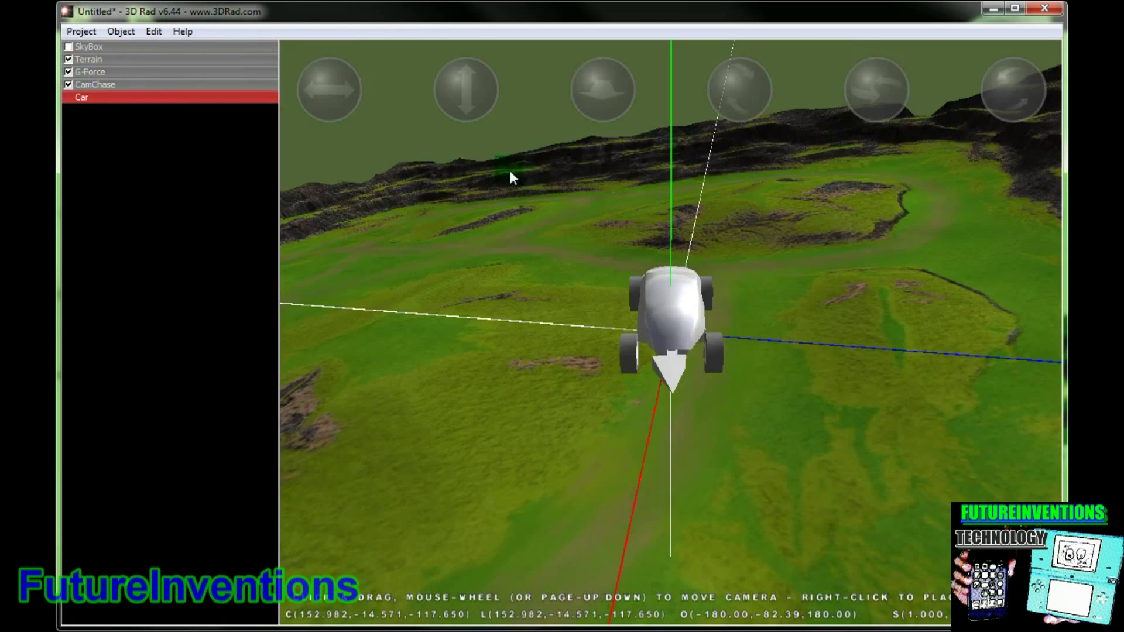
# Run the simulation to test the Car on the terrain with the chase camera.
pyautogui.press('space')
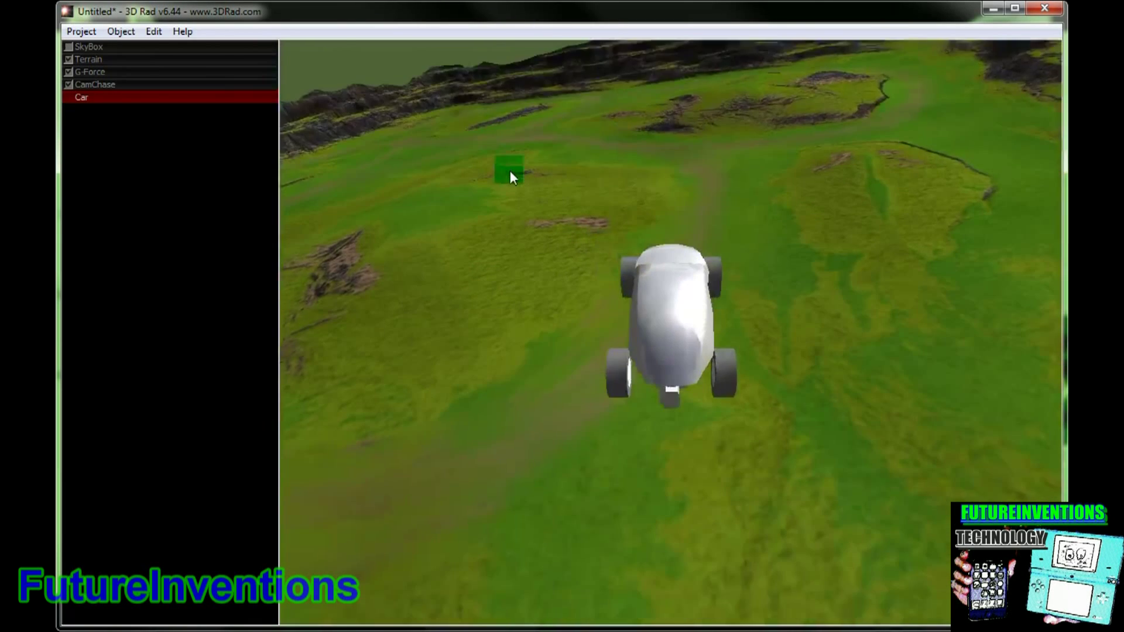
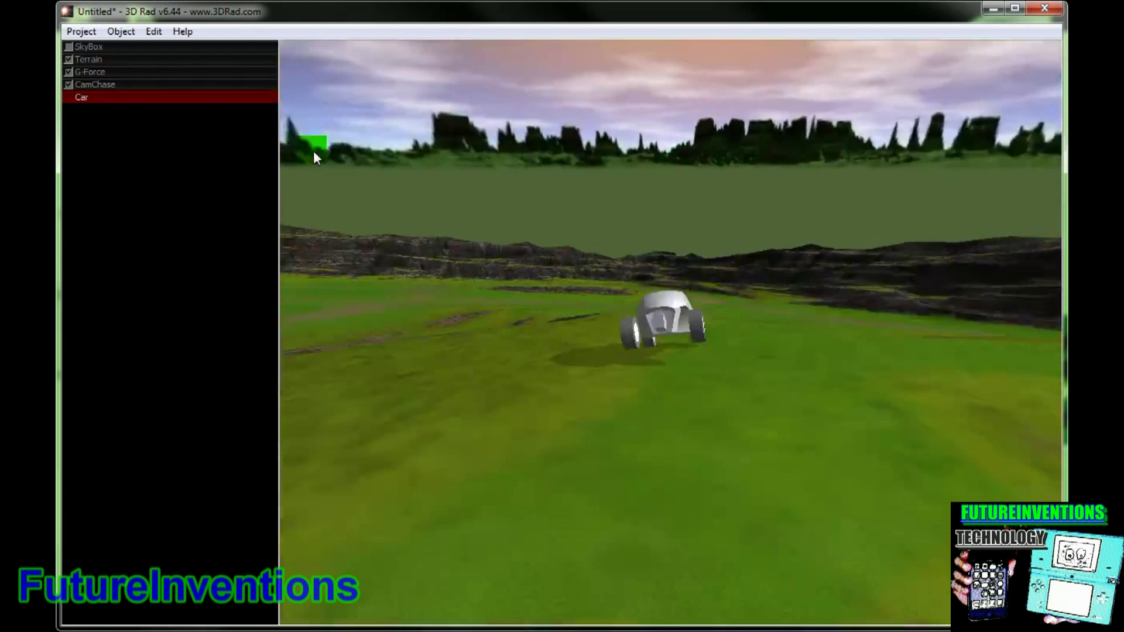
# End the simulation and add a SkinMesh object to the project at the Car's location.
pyautogui.click(314, 150)
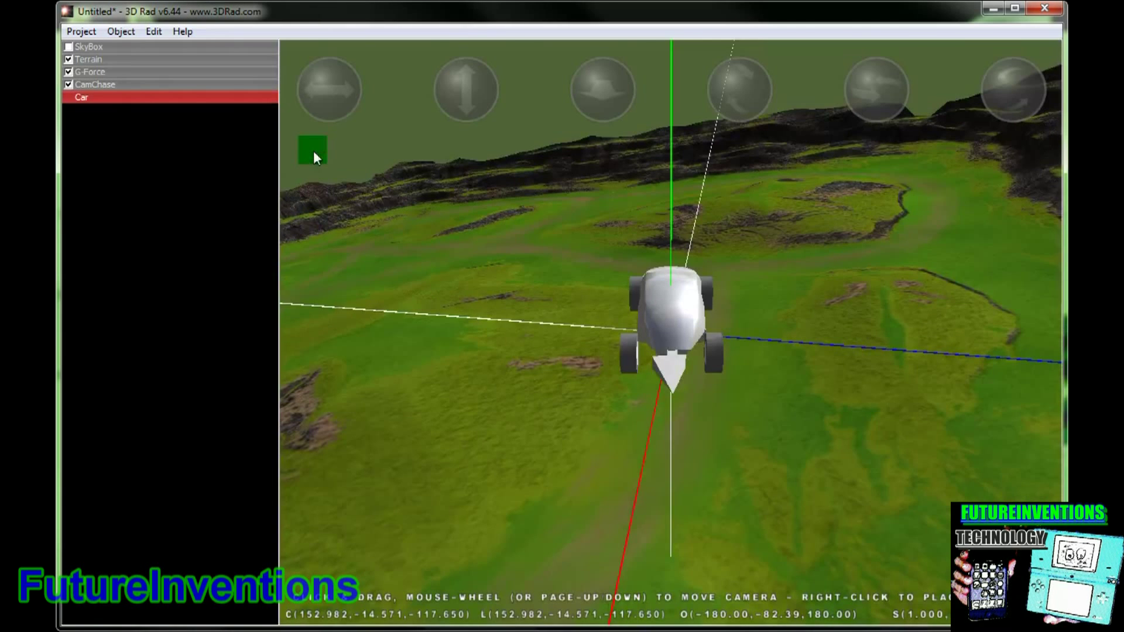
pyautogui.moveTo(559, 371); pyautogui.dragTo(799, 369)
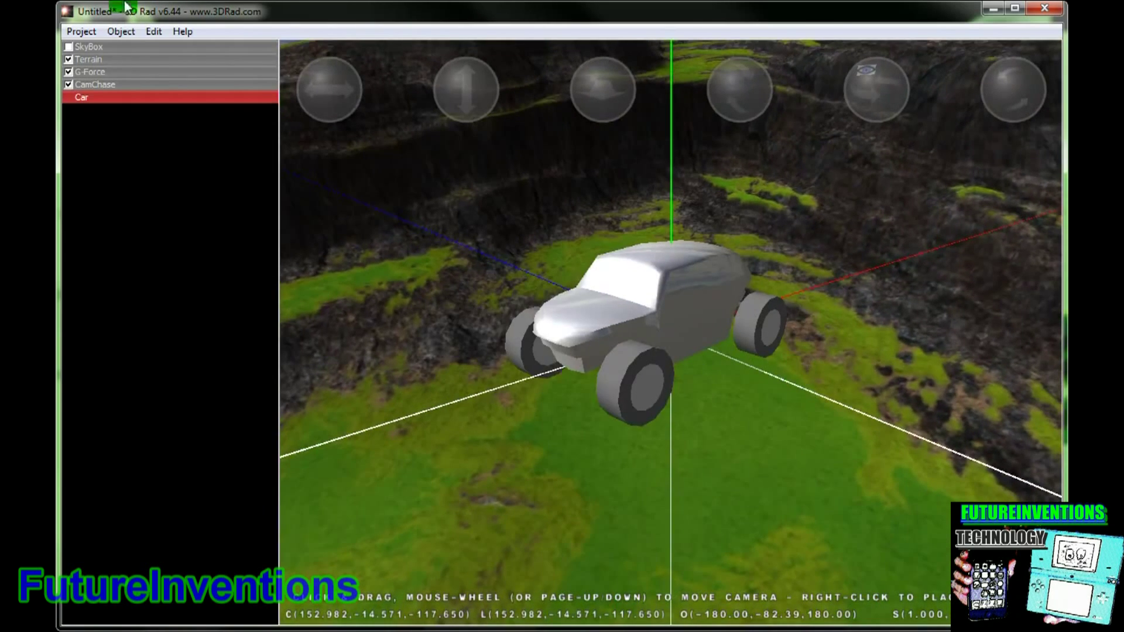
pyautogui.click(128, 32)
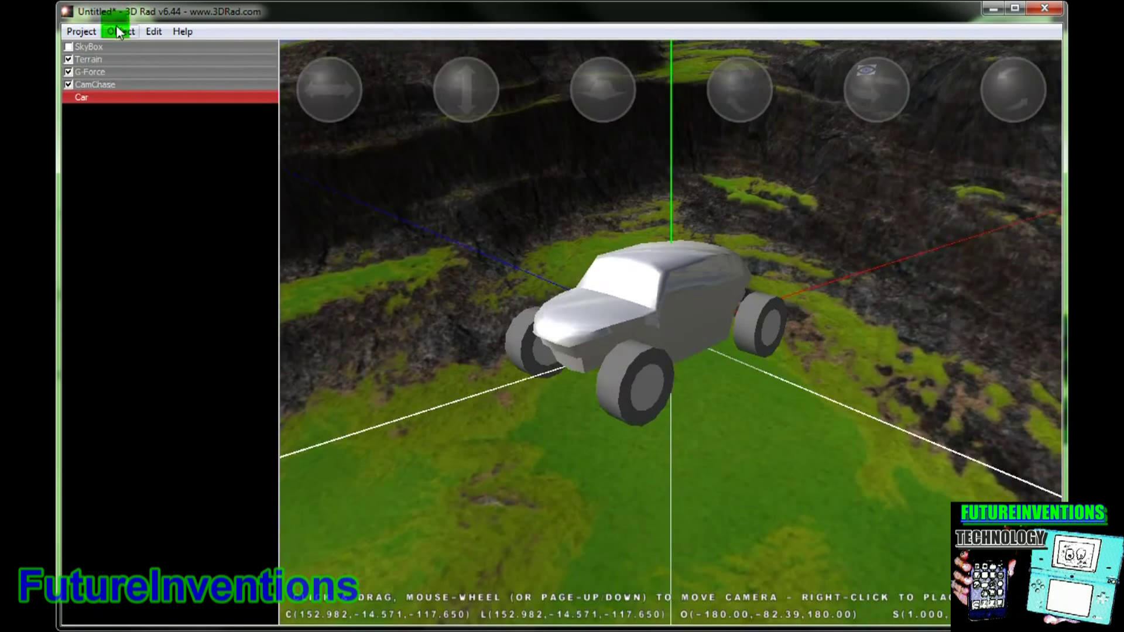
pyautogui.click(143, 48)
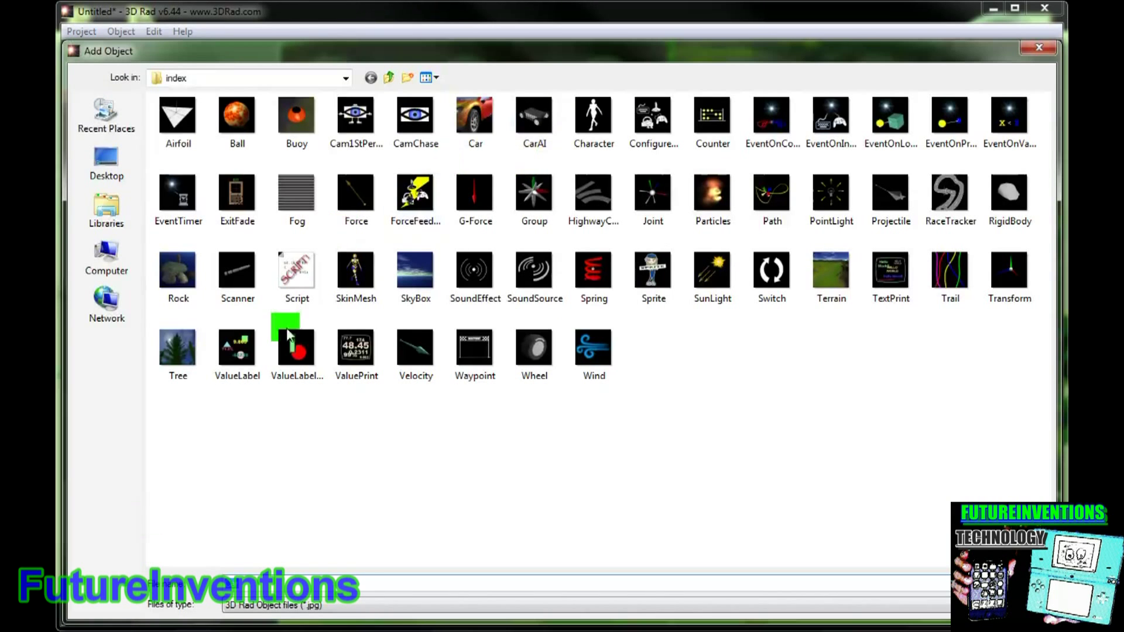
pyautogui.doubleClick(356, 274)
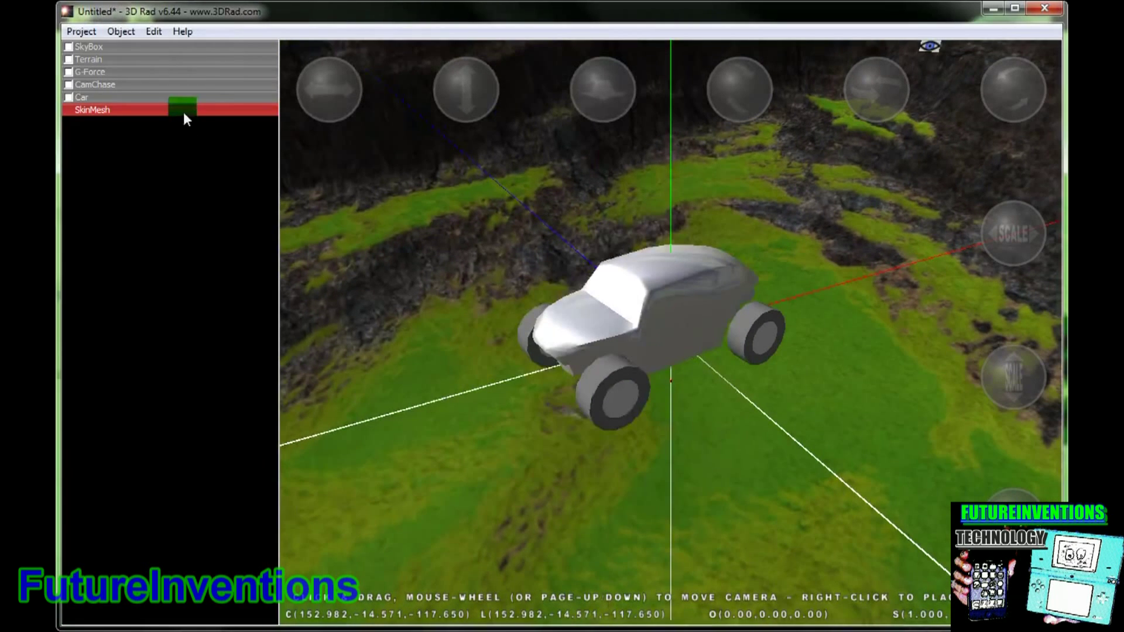
# Change the SkinMesh's model from the default fish to the Sports CAR element.
pyautogui.doubleClick(184, 112)
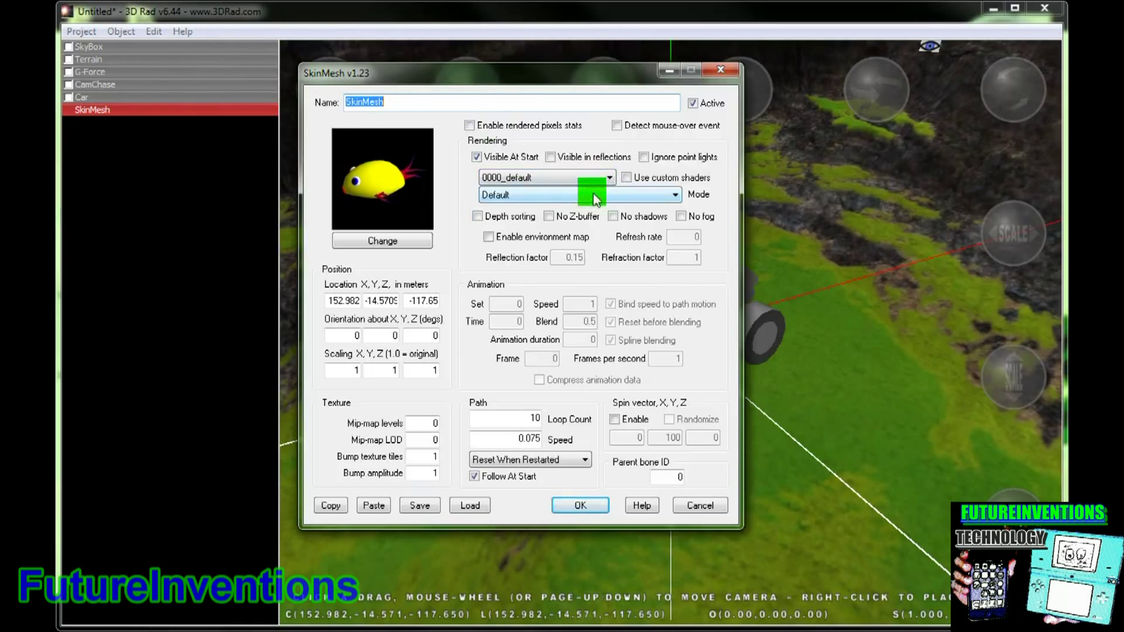
pyautogui.click(395, 242)
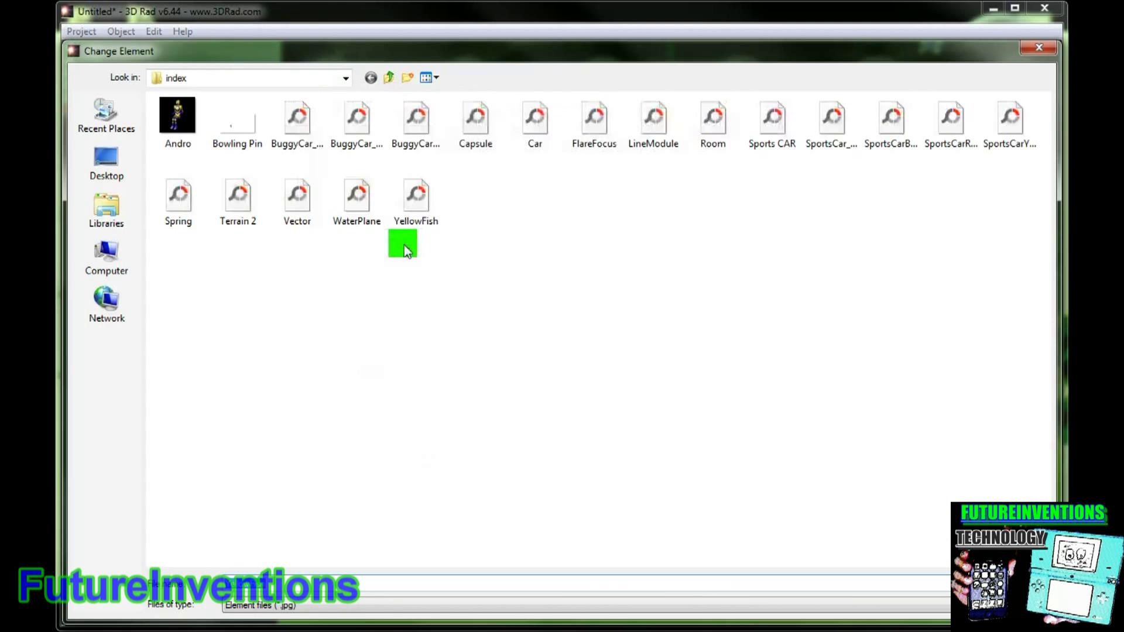
pyautogui.click(774, 124)
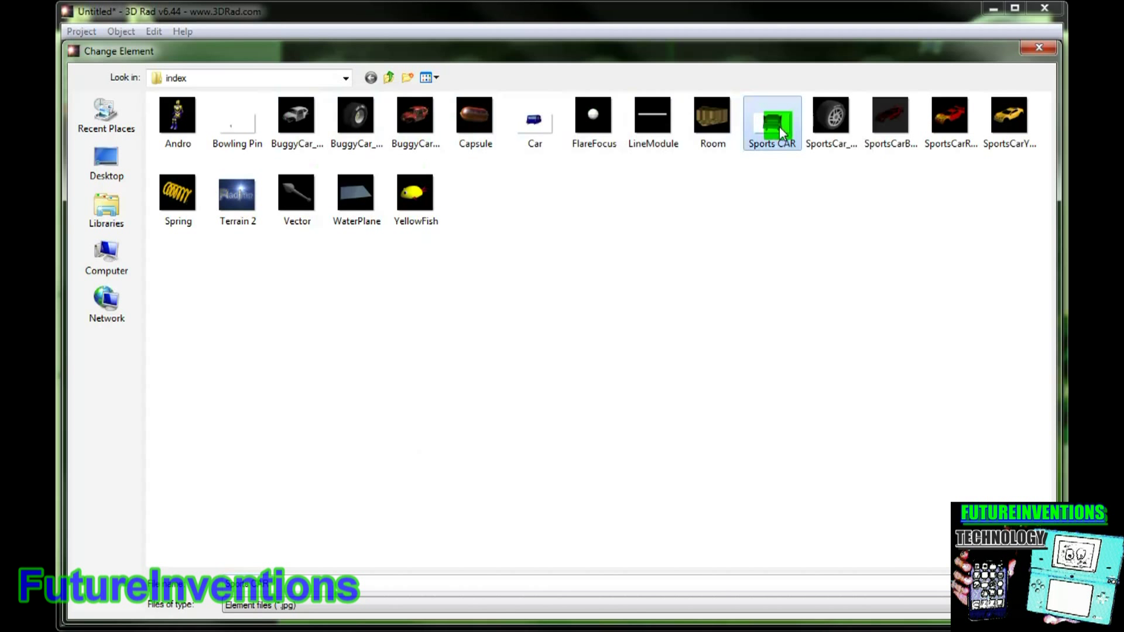
pyautogui.doubleClick(779, 127)
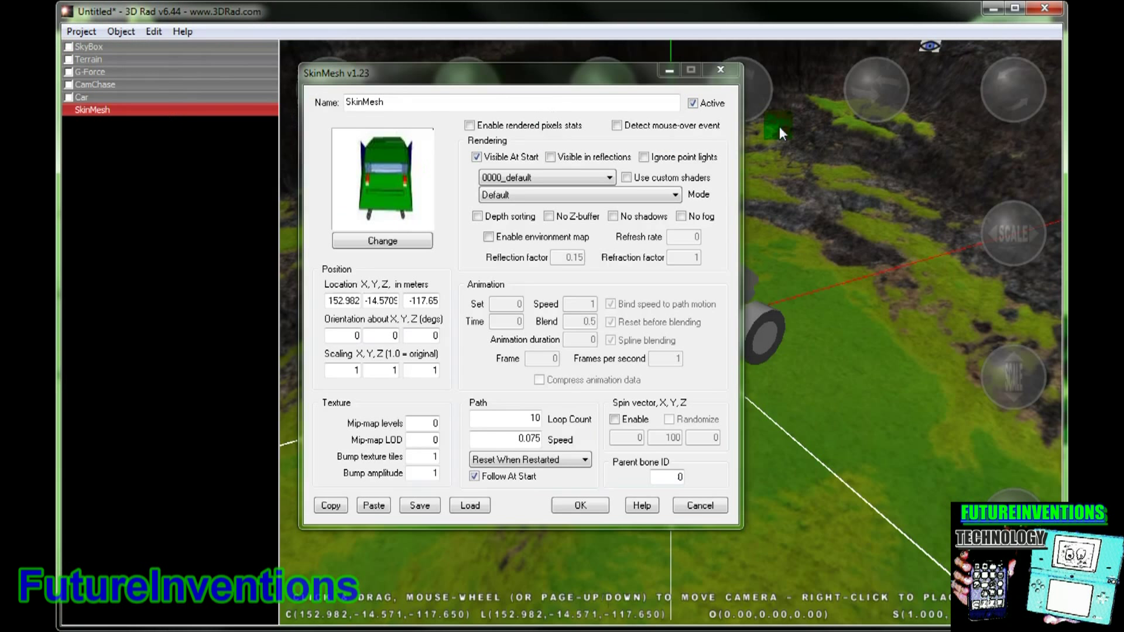
pyautogui.click(578, 507)
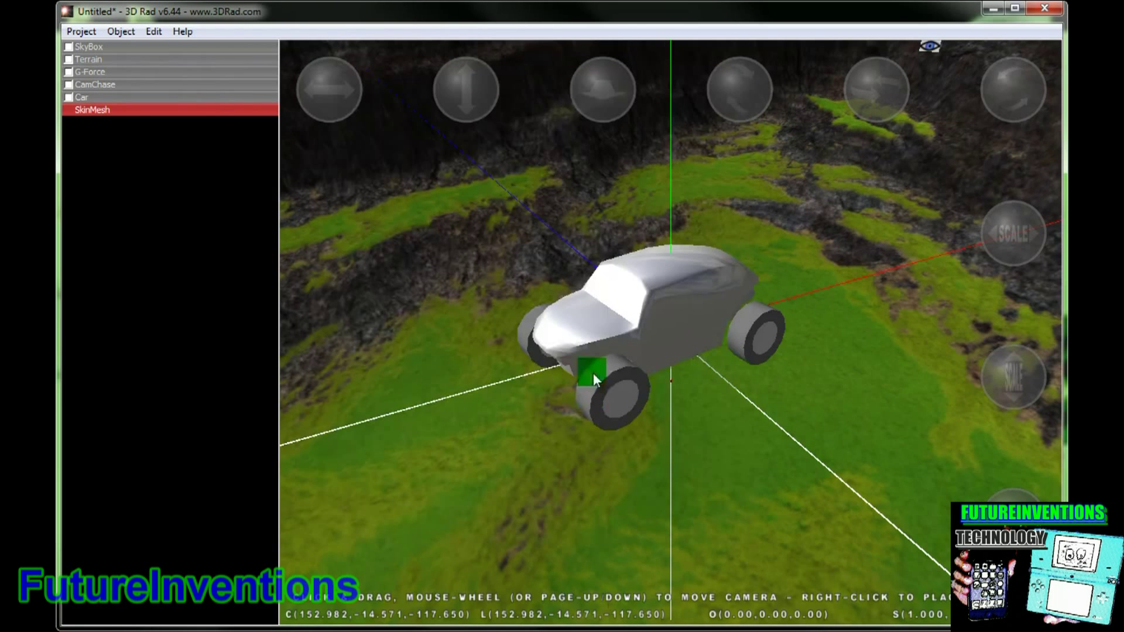
pyautogui.doubleClick(204, 110)
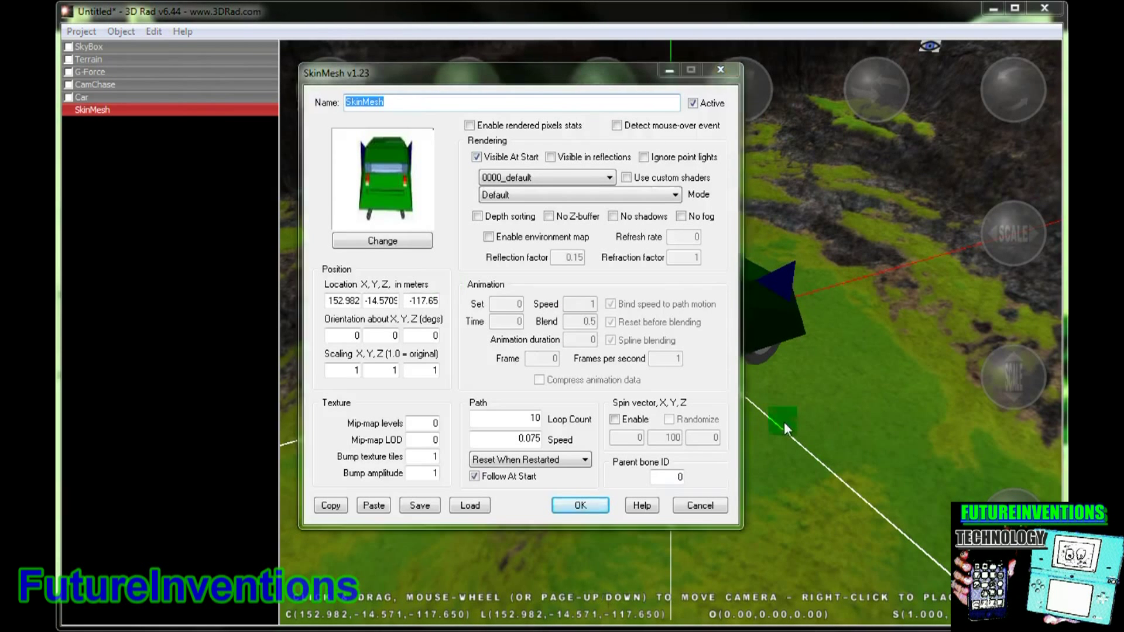
pyautogui.click(603, 505)
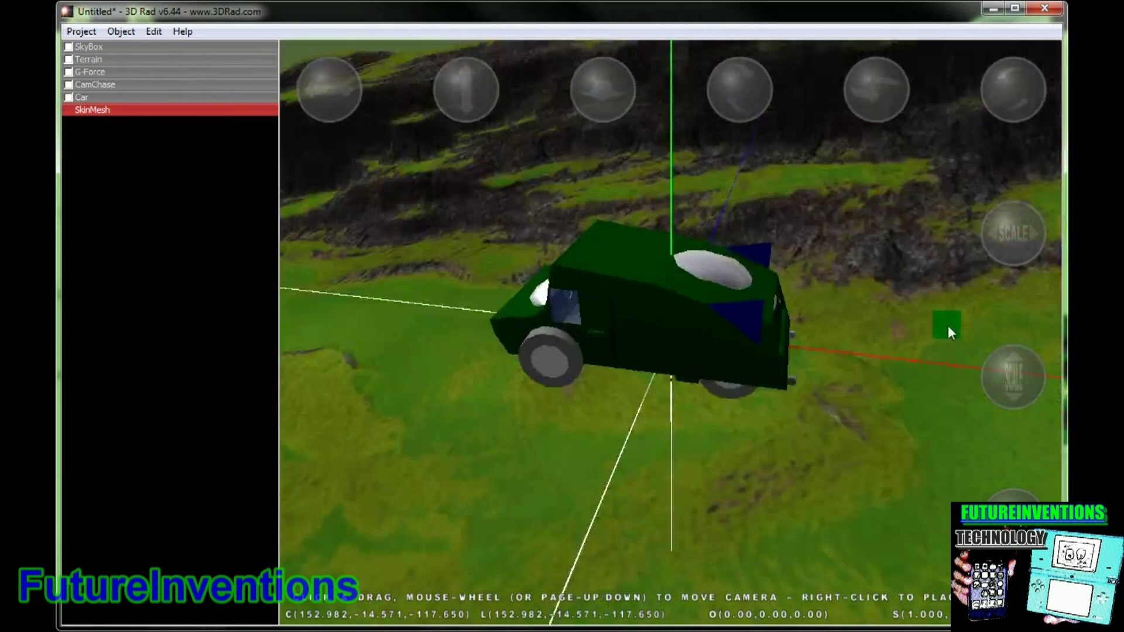
# Align the SkinMesh body with the Car, turning it to about -5.17 degrees in Y and moving it to about (152.975, -14.571, -117.571).
pyautogui.moveTo(948, 332); pyautogui.dragTo(969, 191)
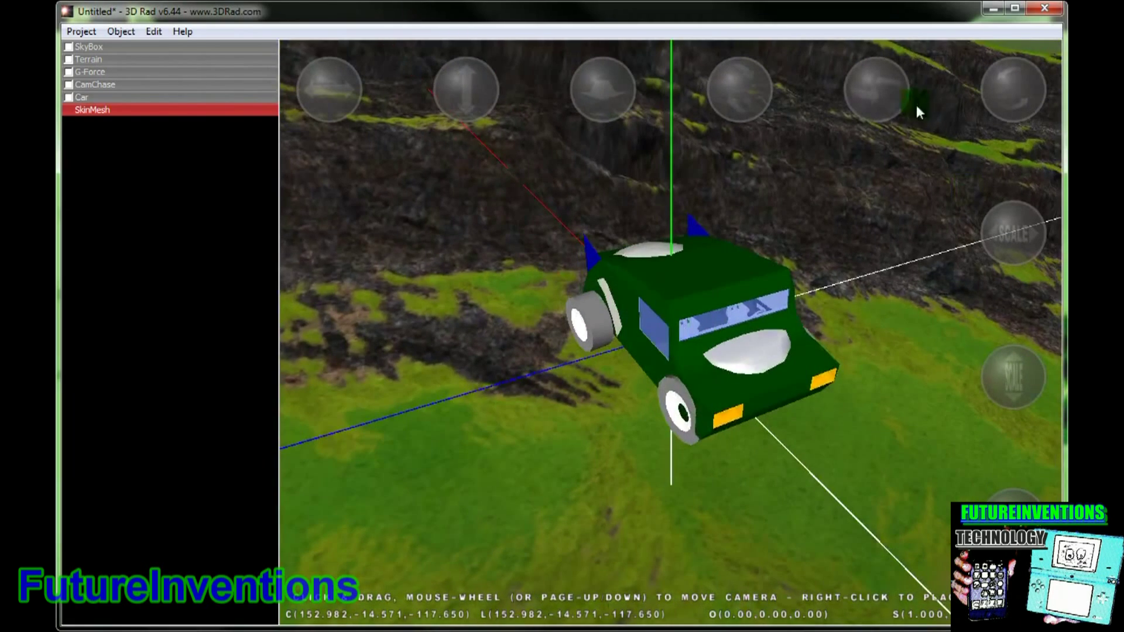
pyautogui.moveTo(883, 101); pyautogui.dragTo(890, 284)
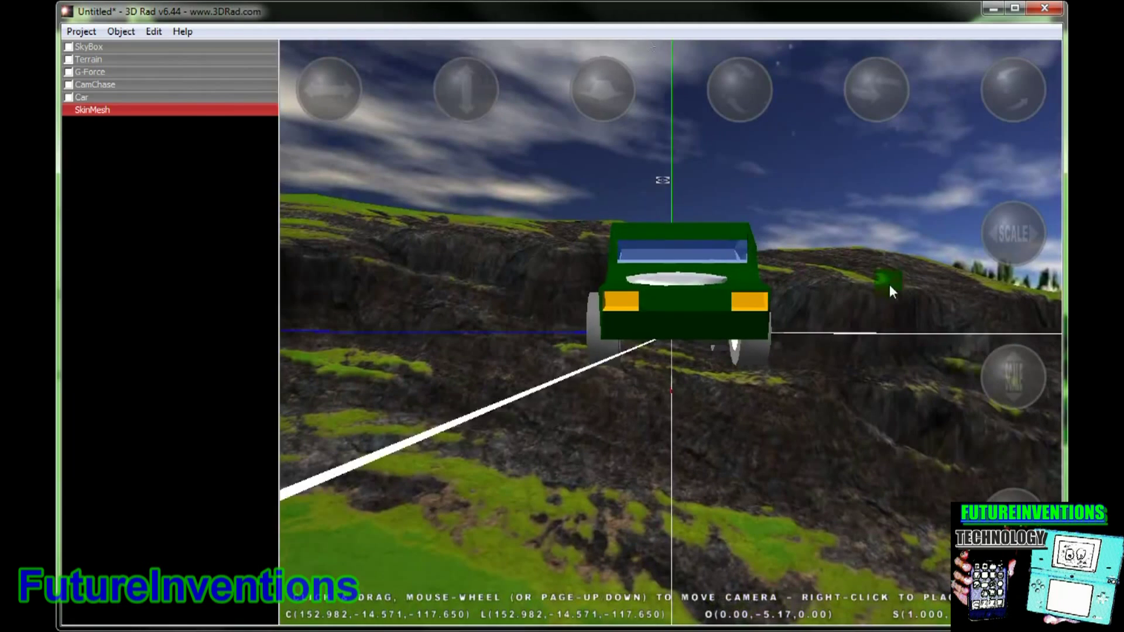
pyautogui.moveTo(322, 83); pyautogui.dragTo(604, 150)
pyautogui.moveTo(697, 434); pyautogui.dragTo(827, 239)
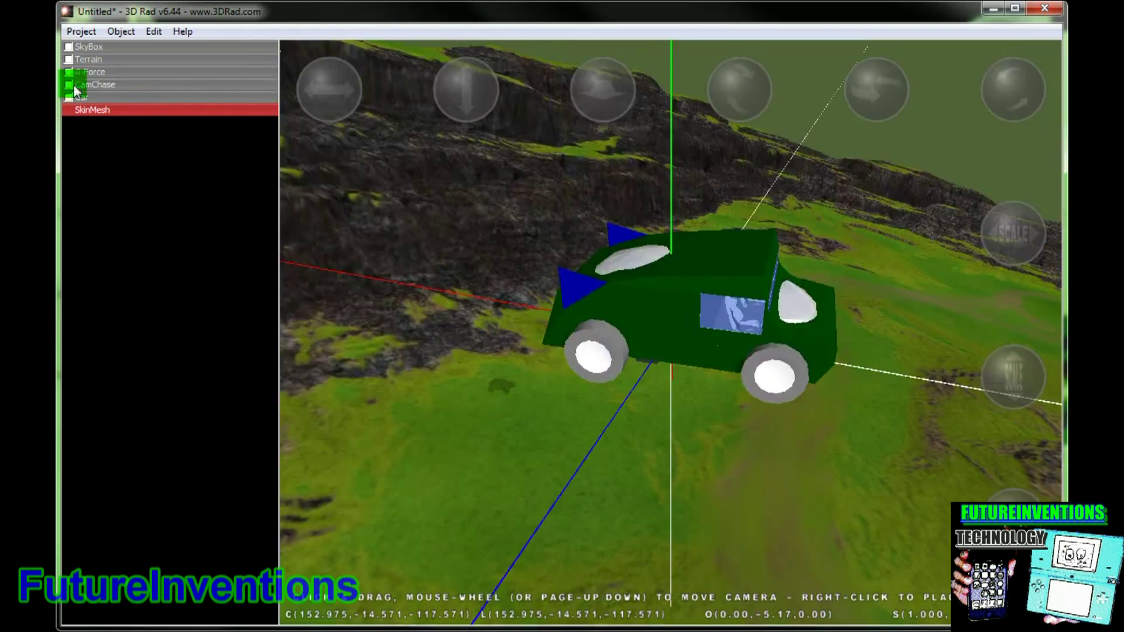
# Link the SkinMesh body to the Car and hide the Car's own car-body geometry.
pyautogui.click(104, 97)
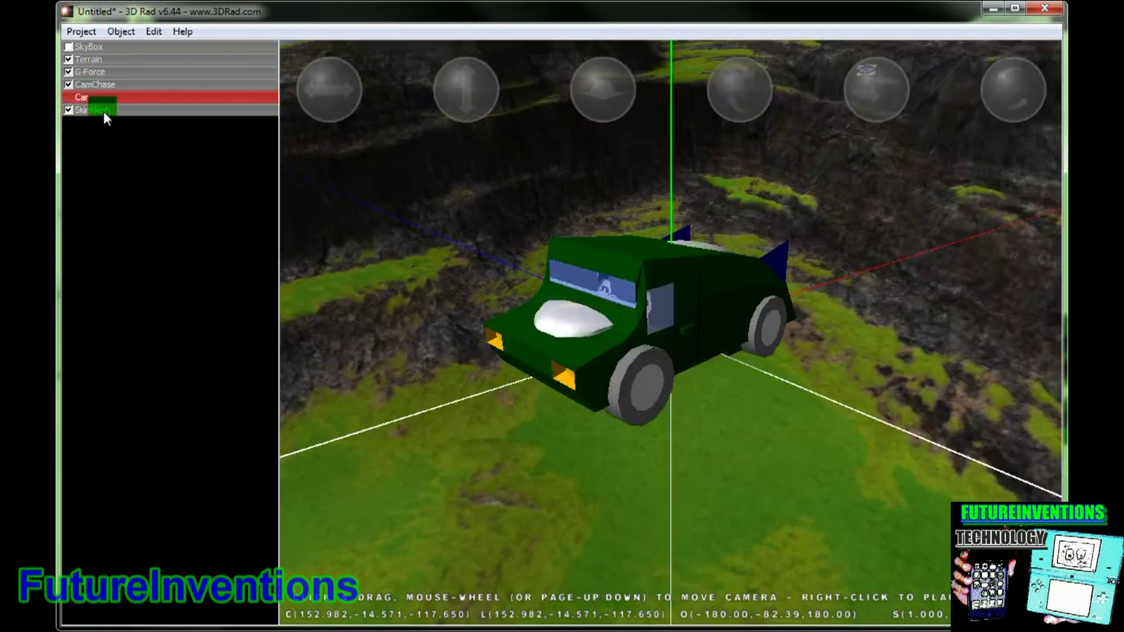
pyautogui.click(104, 110)
pyautogui.click(103, 97)
pyautogui.doubleClick(102, 96)
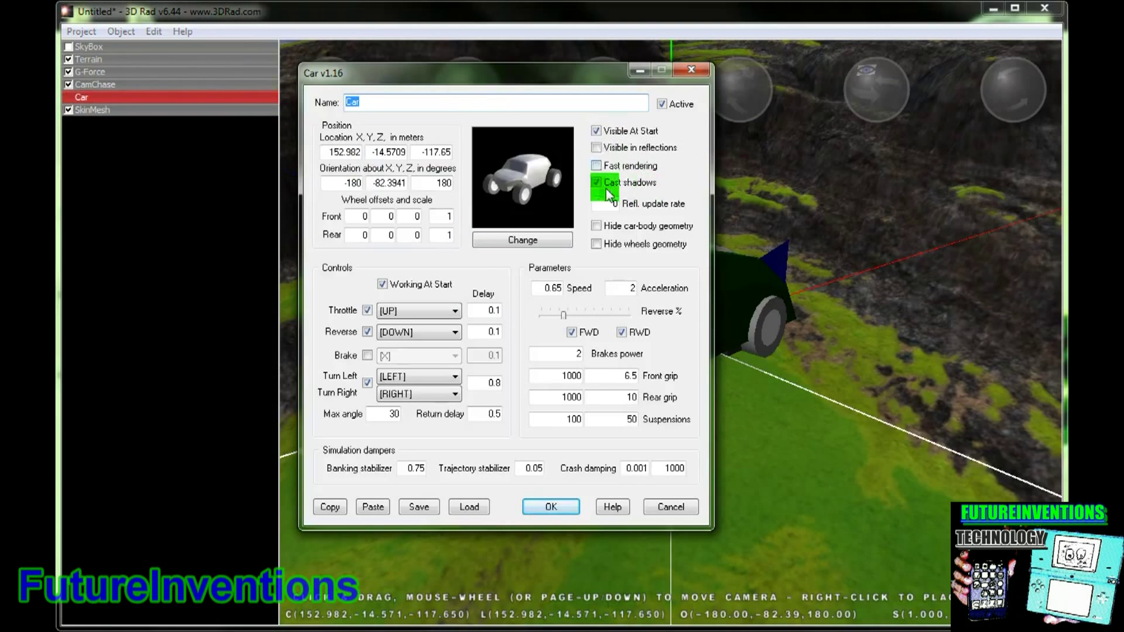
pyautogui.click(596, 226)
pyautogui.click(551, 506)
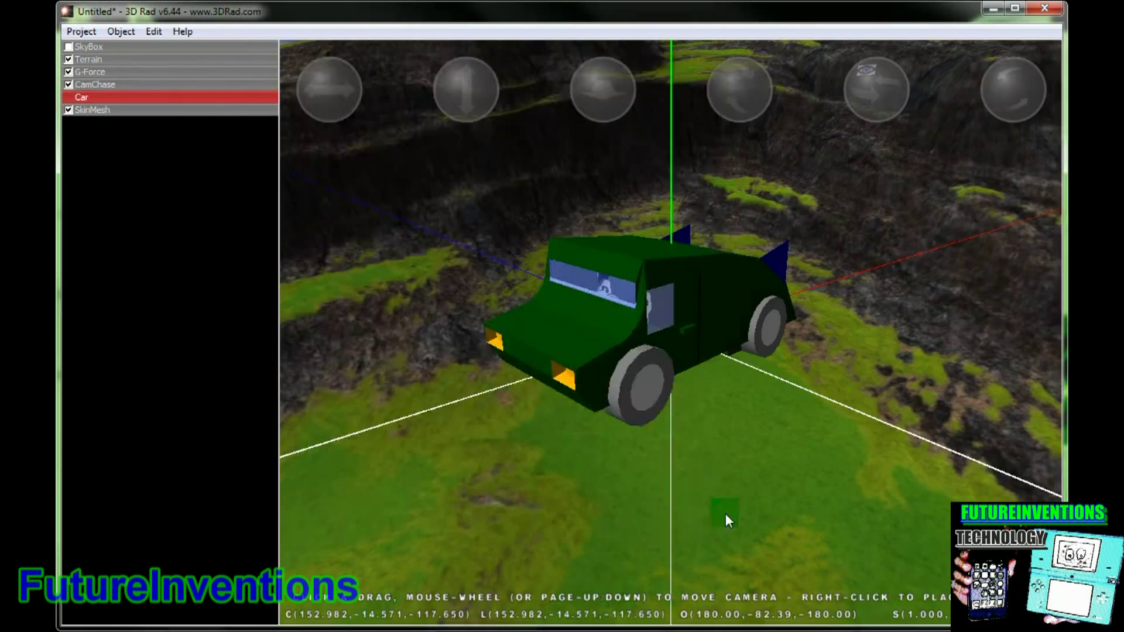
# Test the new body in the simulation, and realign the Car to about -85.37 degrees in Y at about (152.998, -14.571, -117.722).
pyautogui.press('space')
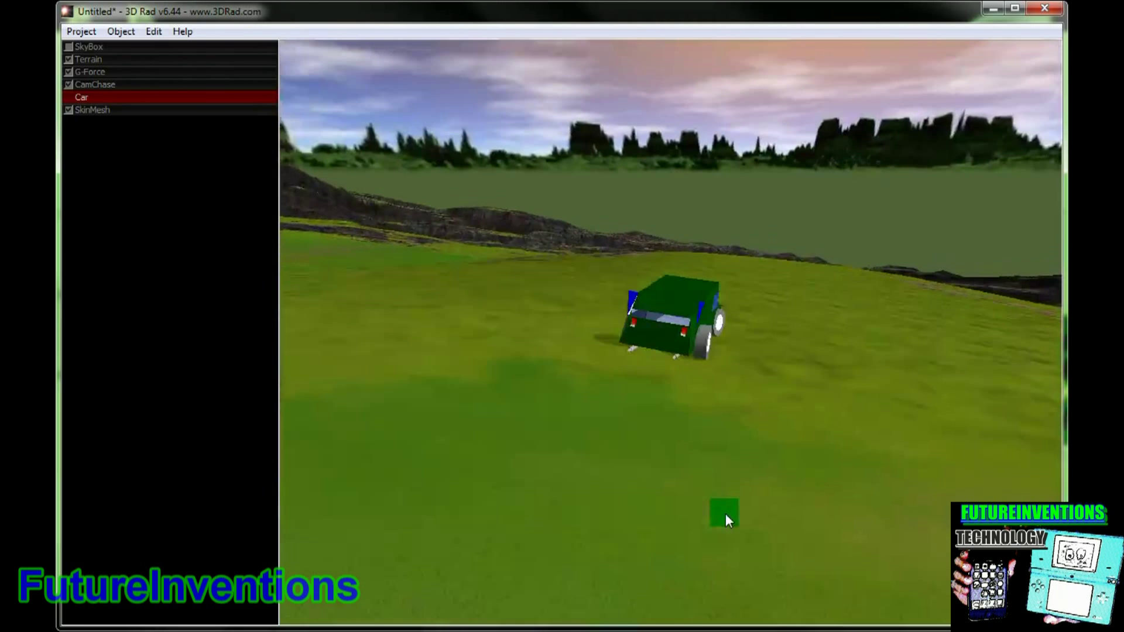
pyautogui.press('Escape')
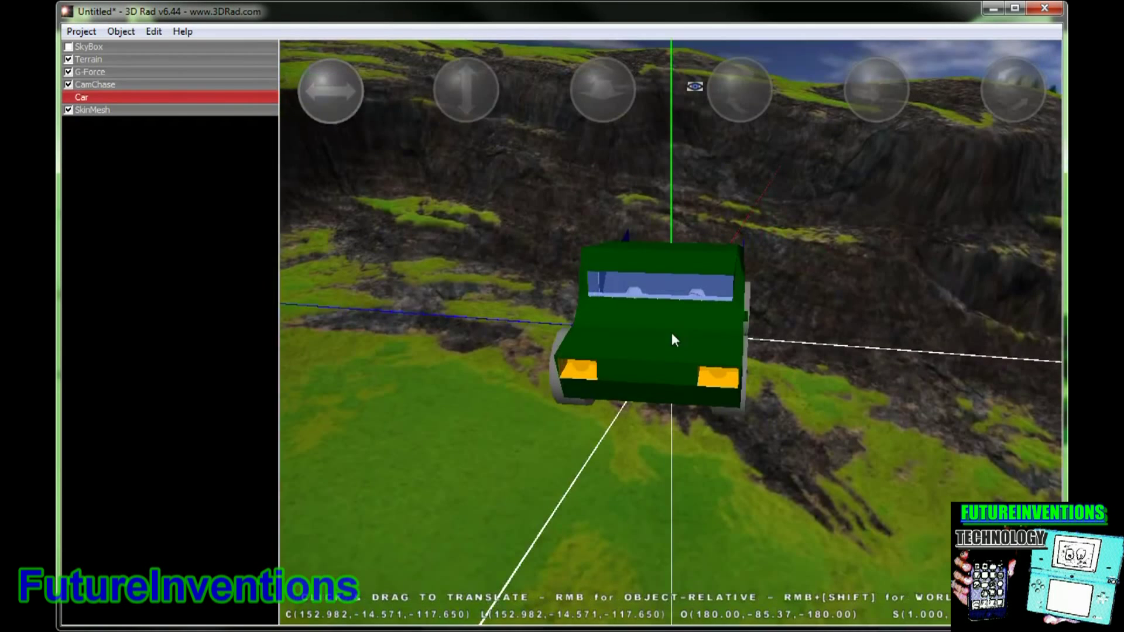
pyautogui.moveTo(340, 100); pyautogui.dragTo(489, 202)
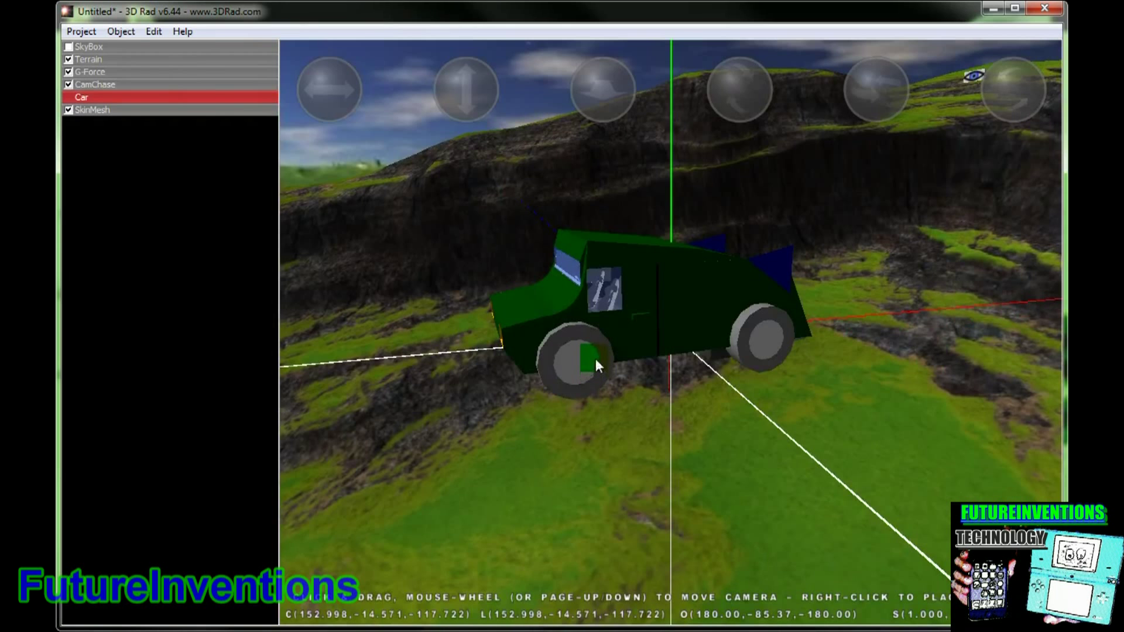
# Add a second SkinMesh object at the Car's front wheel, about (151.435, -14.494, -118.871).
pyautogui.moveTo(556, 394); pyautogui.dragTo(574, 363)
pyautogui.click(115, 33)
pyautogui.click(150, 46)
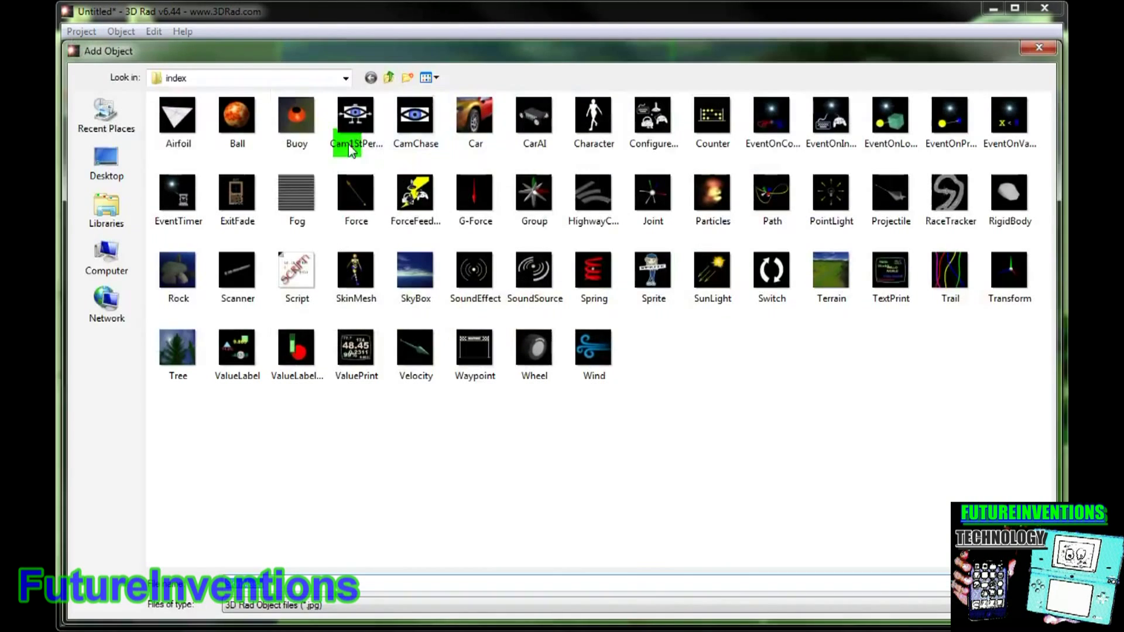
pyautogui.doubleClick(356, 271)
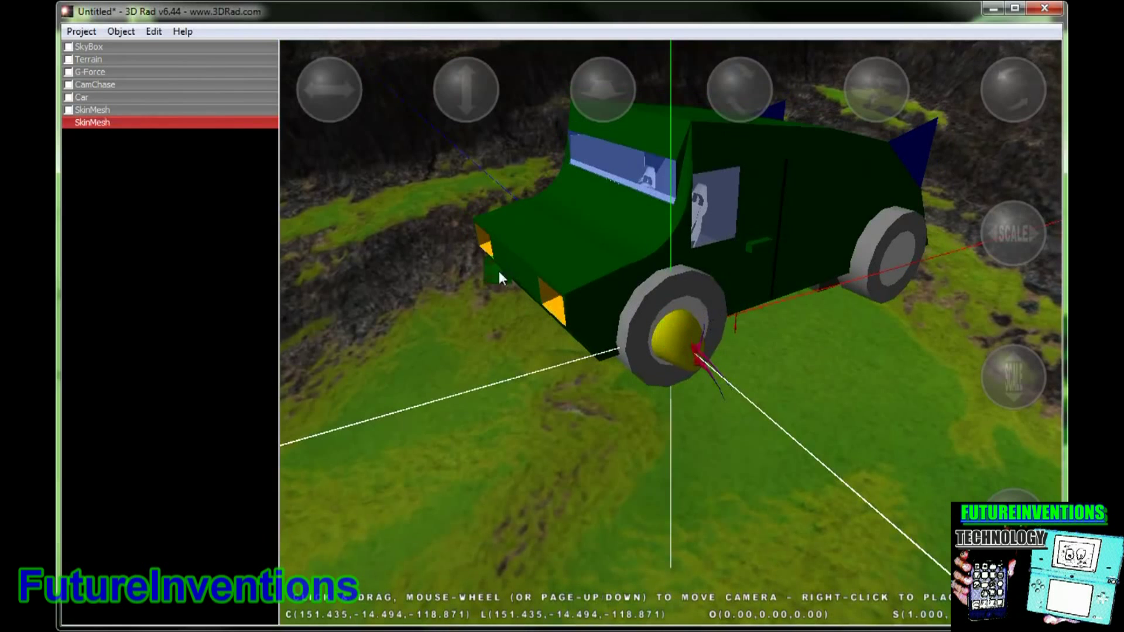
# Change the second SkinMesh's model to the BuggyCar_wheel element.
pyautogui.doubleClick(127, 125)
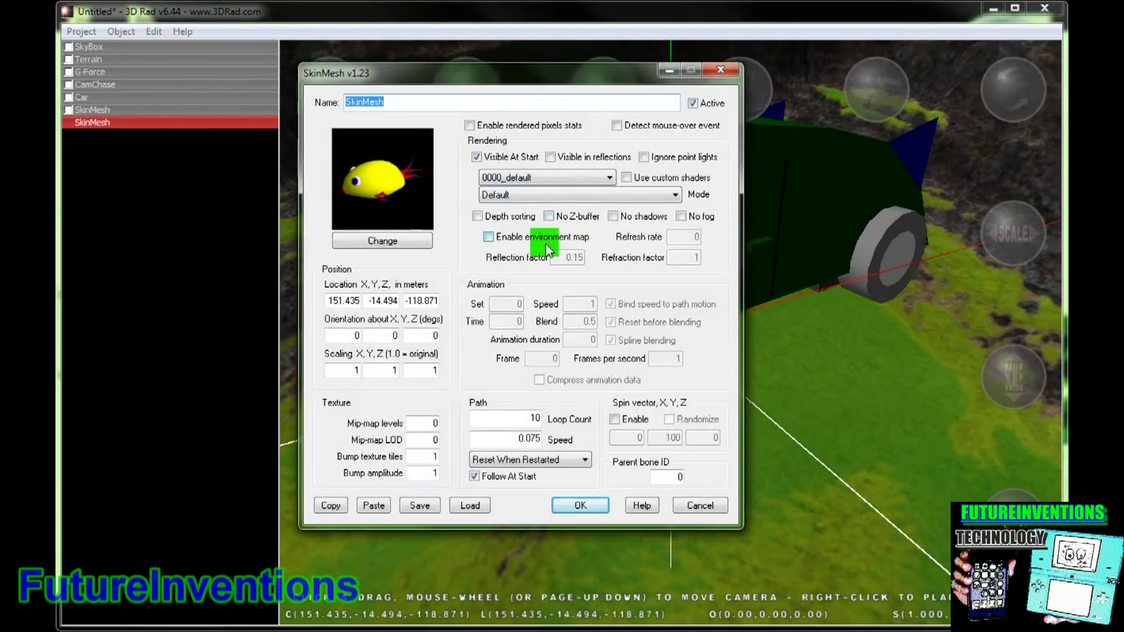
pyautogui.click(392, 241)
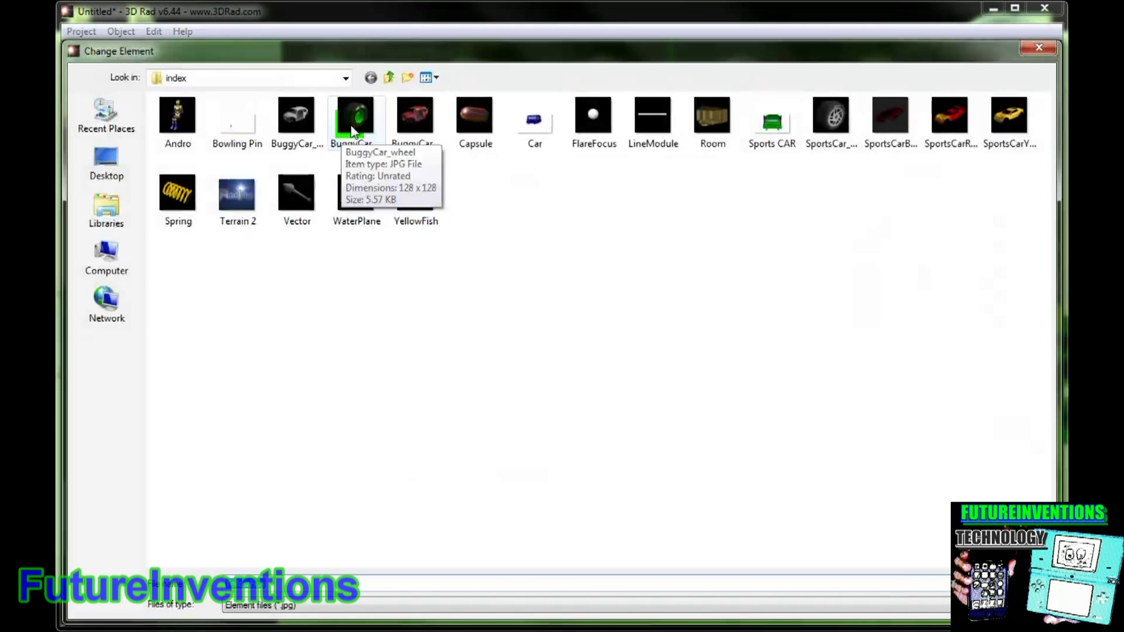
pyautogui.doubleClick(352, 138)
pyautogui.click(581, 505)
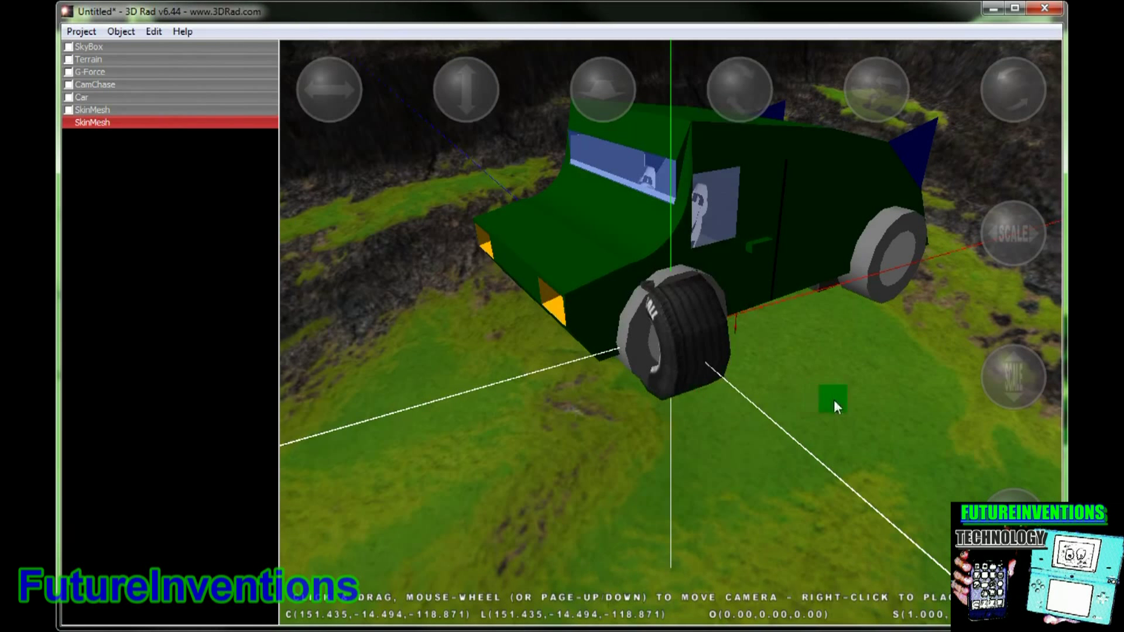
# Fit the wheel SkinMesh over the Car's front wheel, oriented about (158.23, -82.16, -151.52) and located at about (151.444, -14.468, -118.803).
pyautogui.moveTo(742, 90); pyautogui.dragTo(693, 330)
pyautogui.moveTo(866, 94); pyautogui.dragTo(680, 318)
pyautogui.moveTo(466, 92); pyautogui.dragTo(672, 325)
pyautogui.moveTo(342, 90); pyautogui.dragTo(677, 333)
pyautogui.moveTo(607, 117); pyautogui.dragTo(837, 316)
pyautogui.scroll(-5, 840, 323)
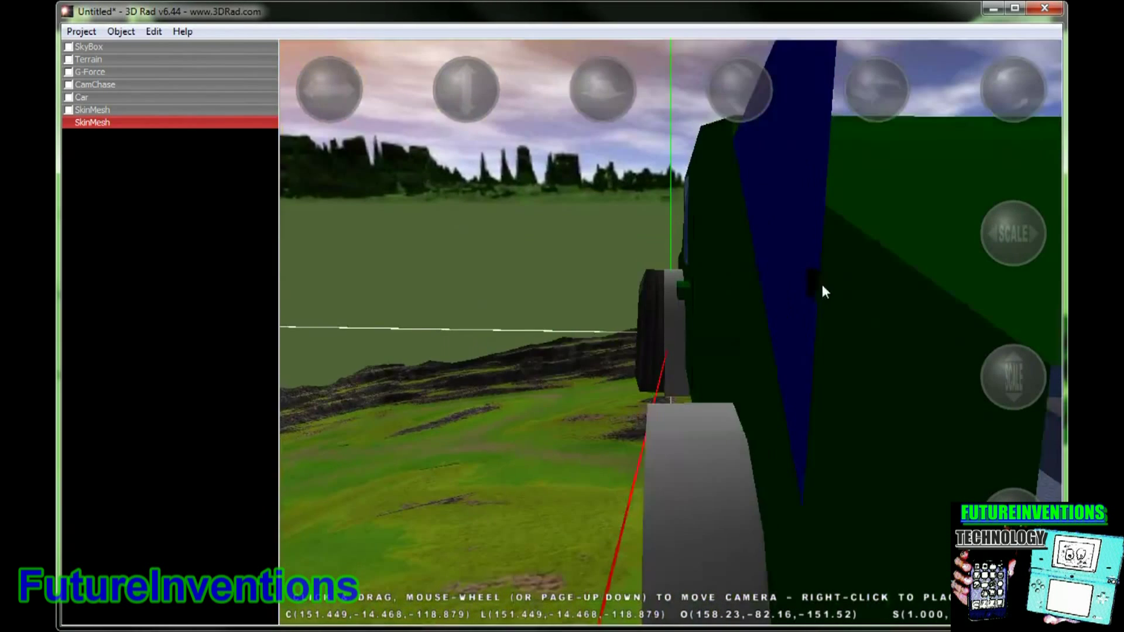
pyautogui.moveTo(306, 84); pyautogui.dragTo(694, 328)
# Link the wheel SkinMesh to the Car and hide the Car's own wheels geometry.
pyautogui.moveTo(295, 227); pyautogui.dragTo(165, 182)
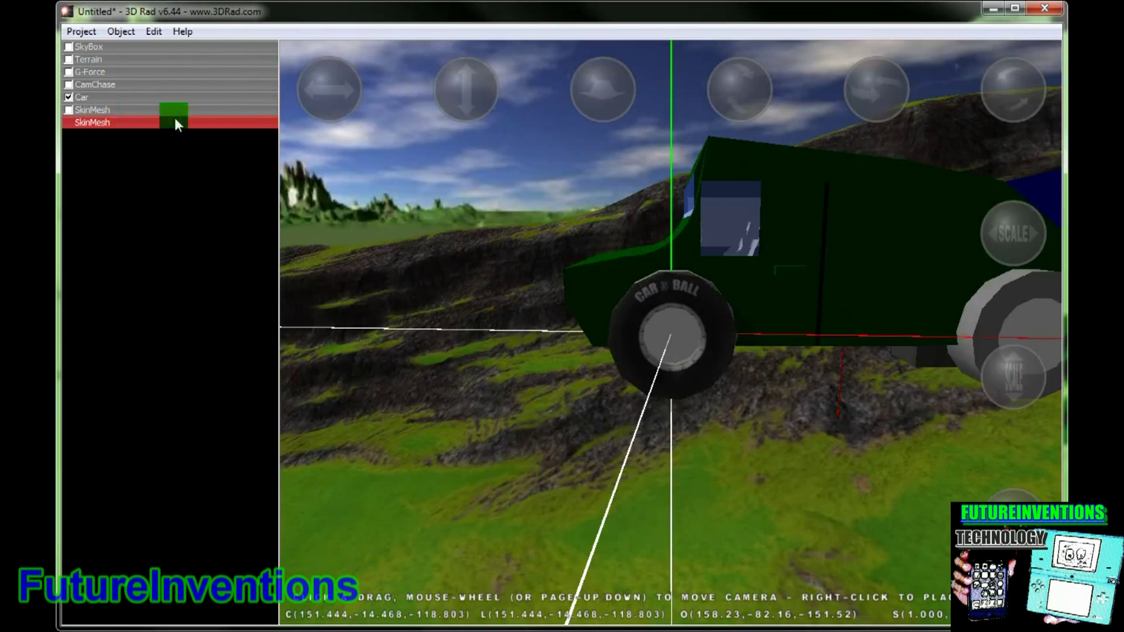
pyautogui.doubleClick(100, 97)
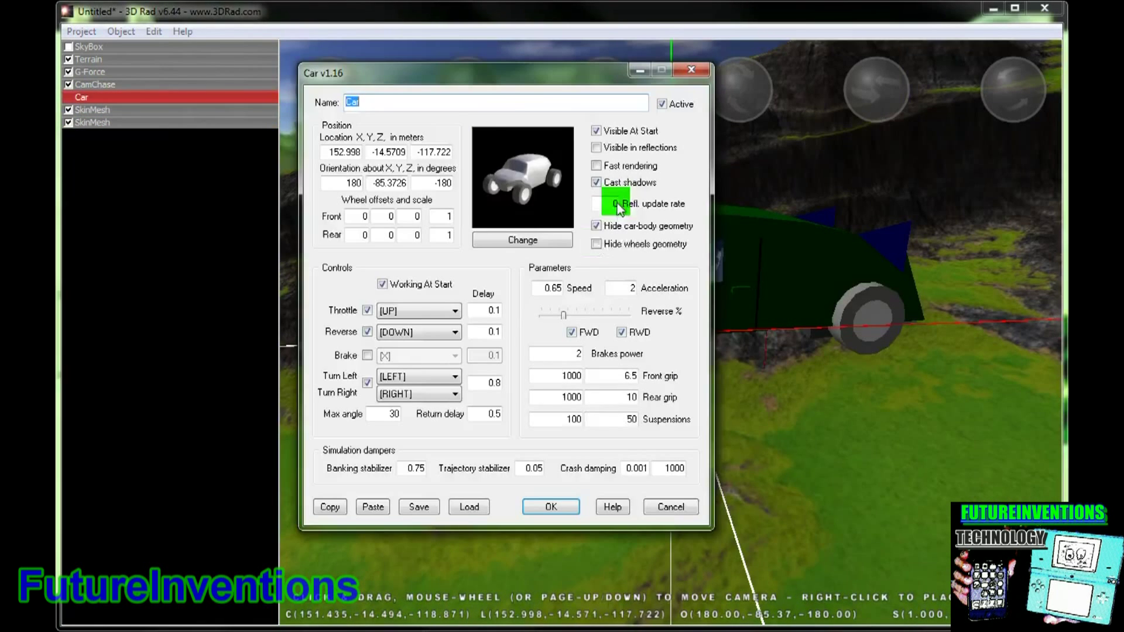
pyautogui.click(603, 243)
pyautogui.click(558, 508)
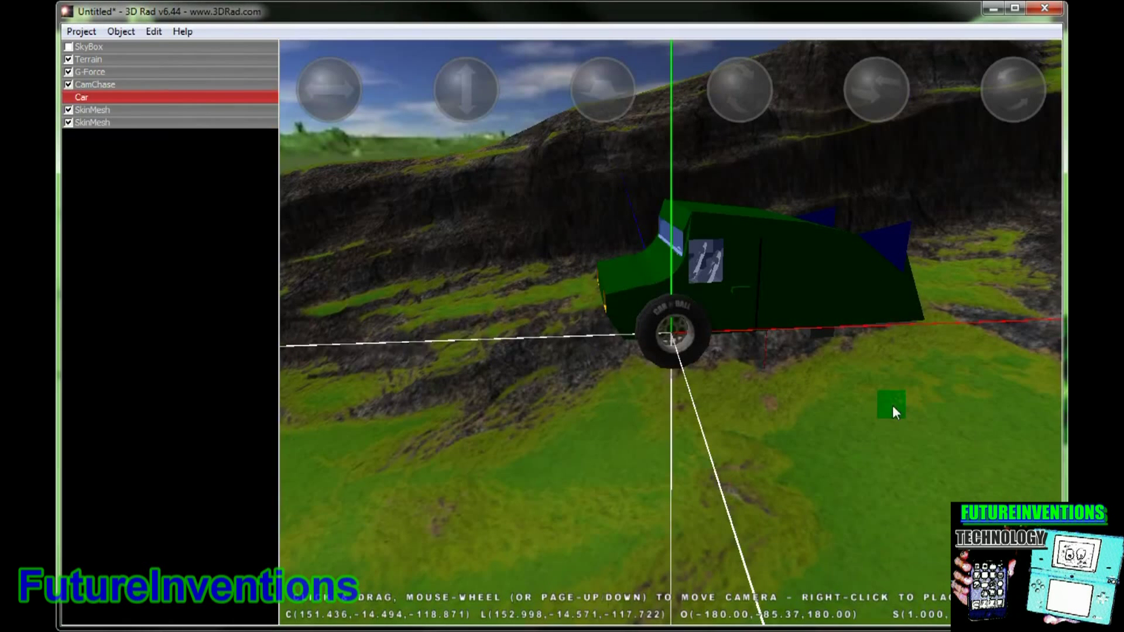
# Run the simulation to test the Car with its replacement body and wheel meshes.
pyautogui.press('space')
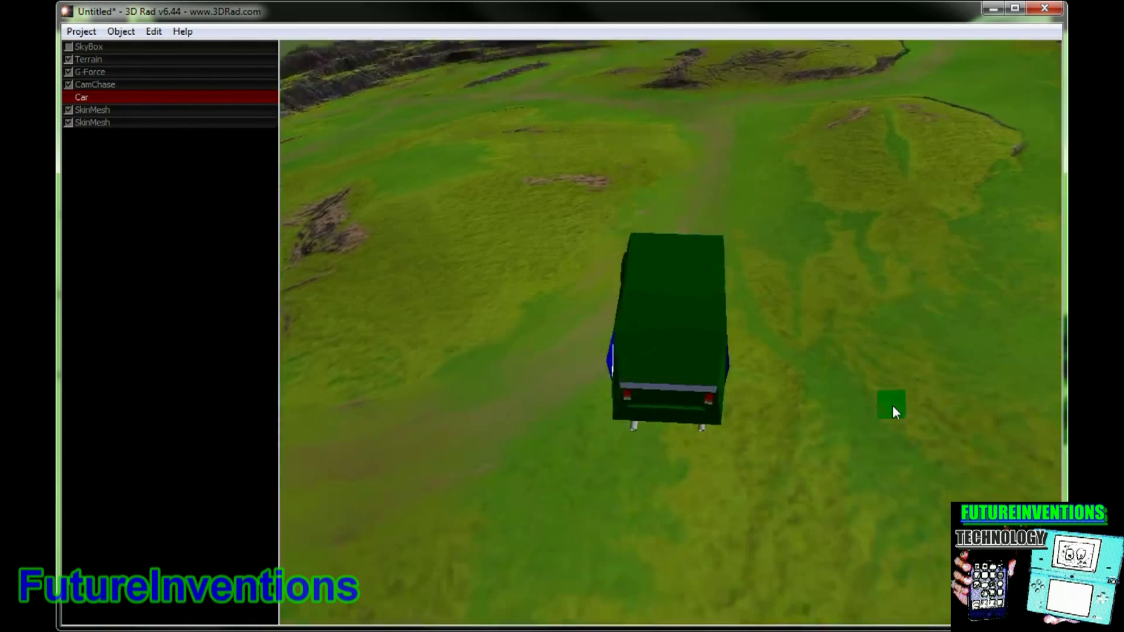